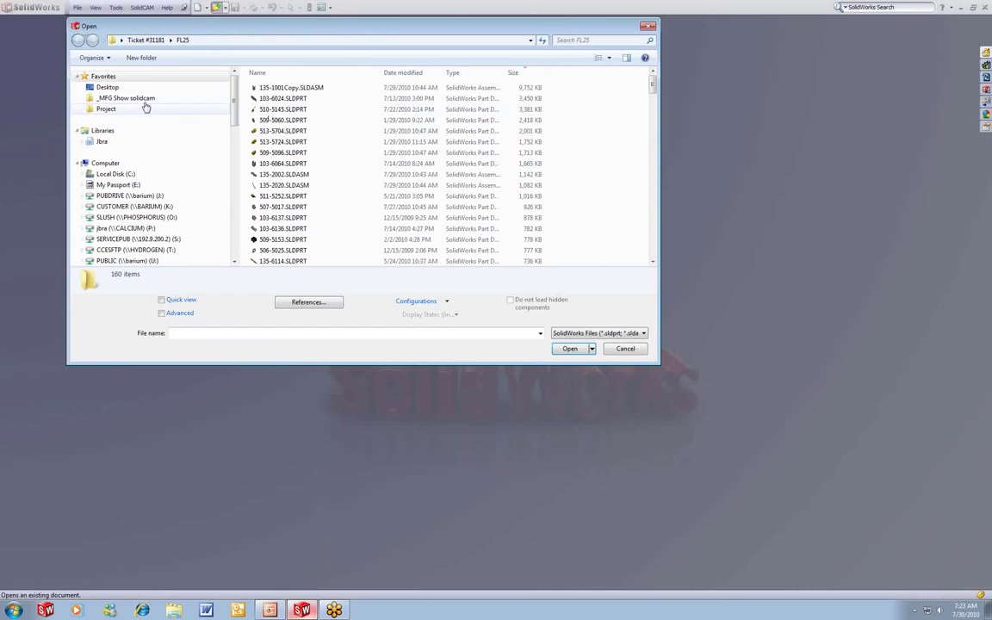
Open PhoneCradle.x_t from the Customer files folder in _MFG Show solidcam, listing all file types.
click(136, 98)
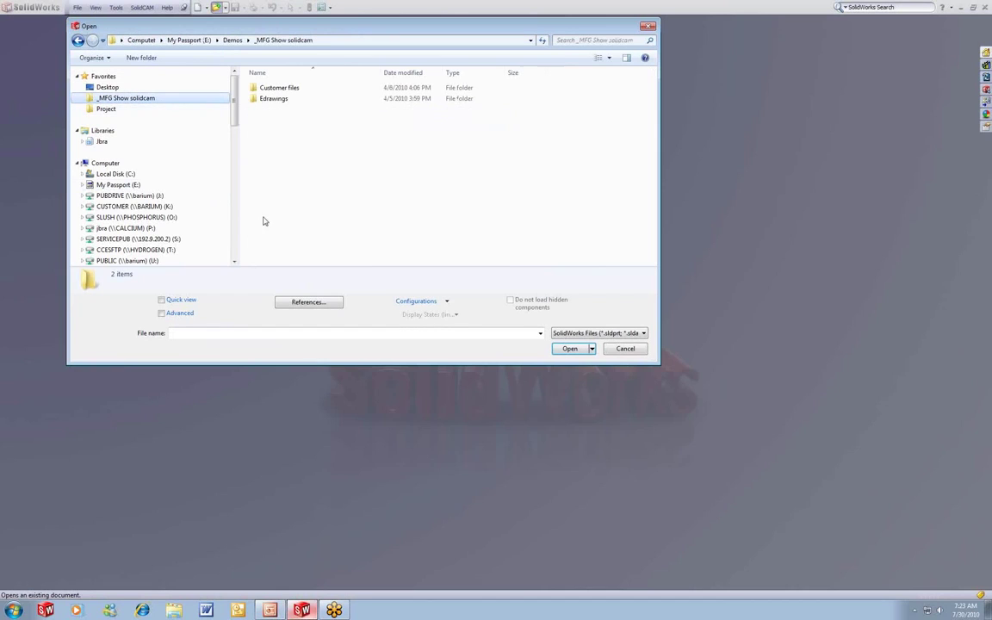
double_click(293, 87)
click(594, 333)
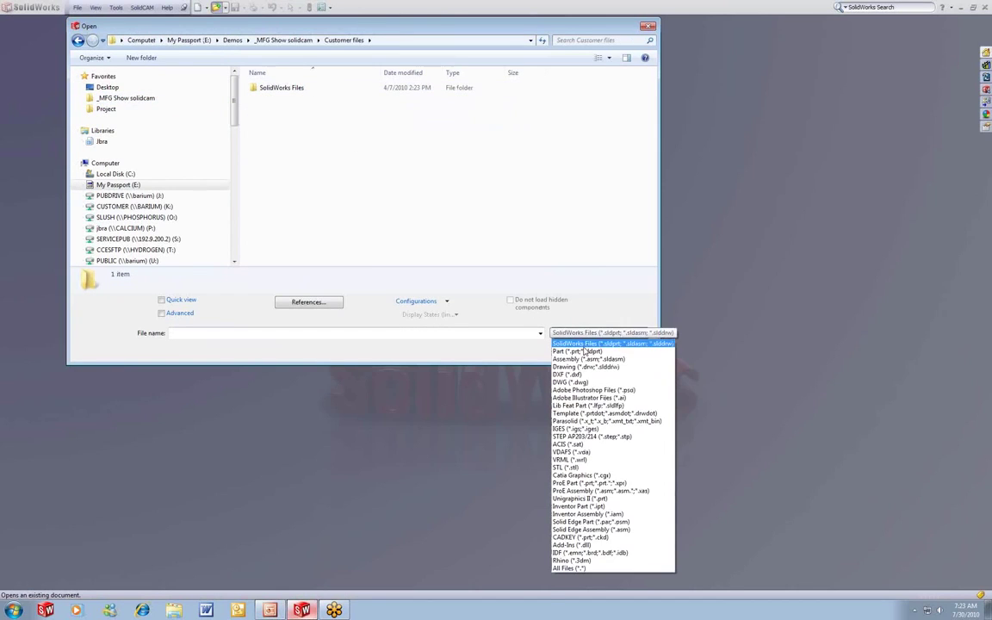
click(568, 569)
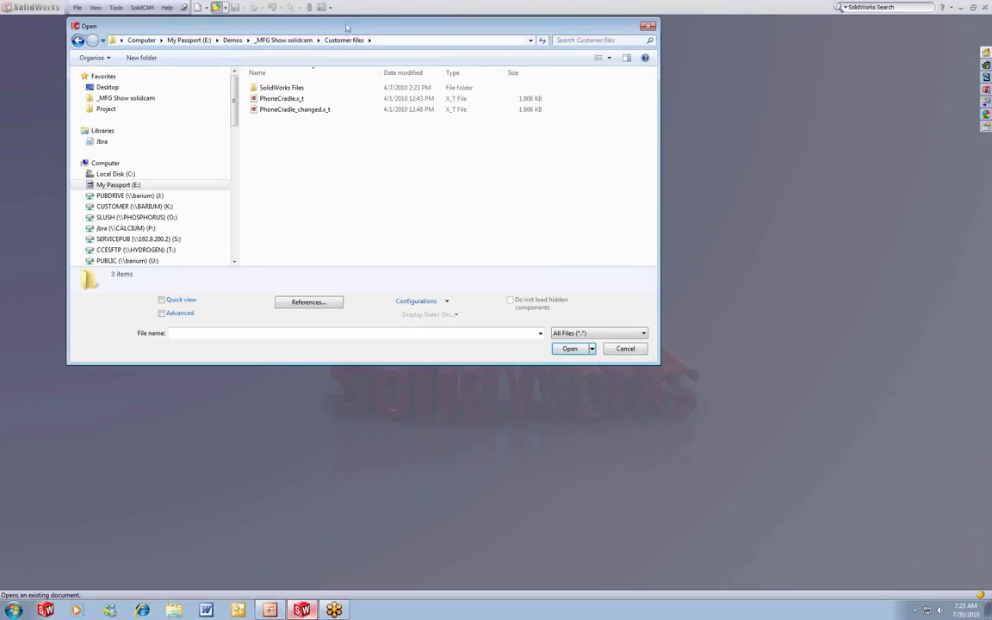
click(282, 100)
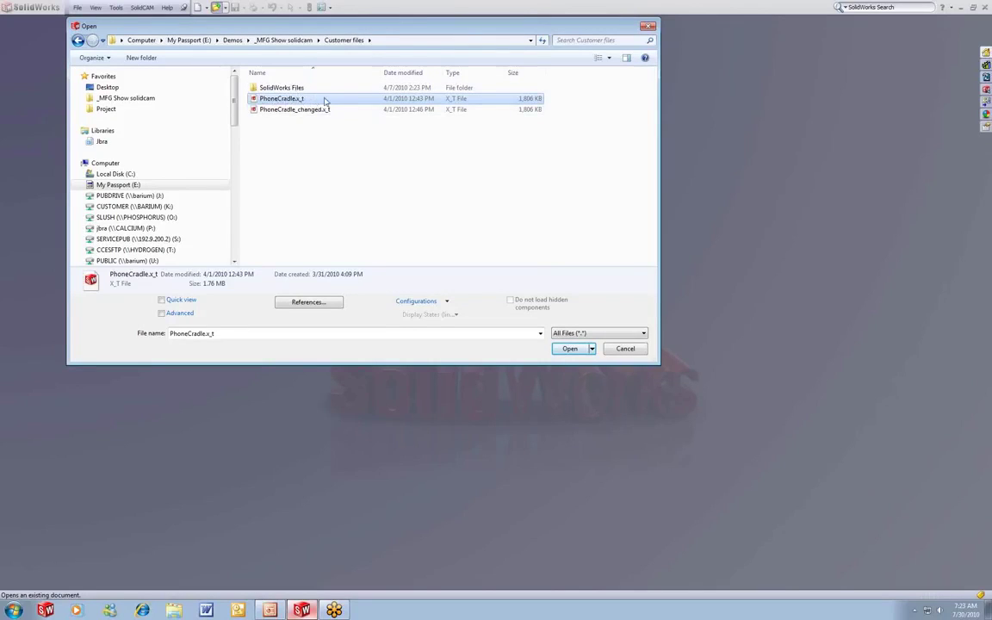
click(567, 349)
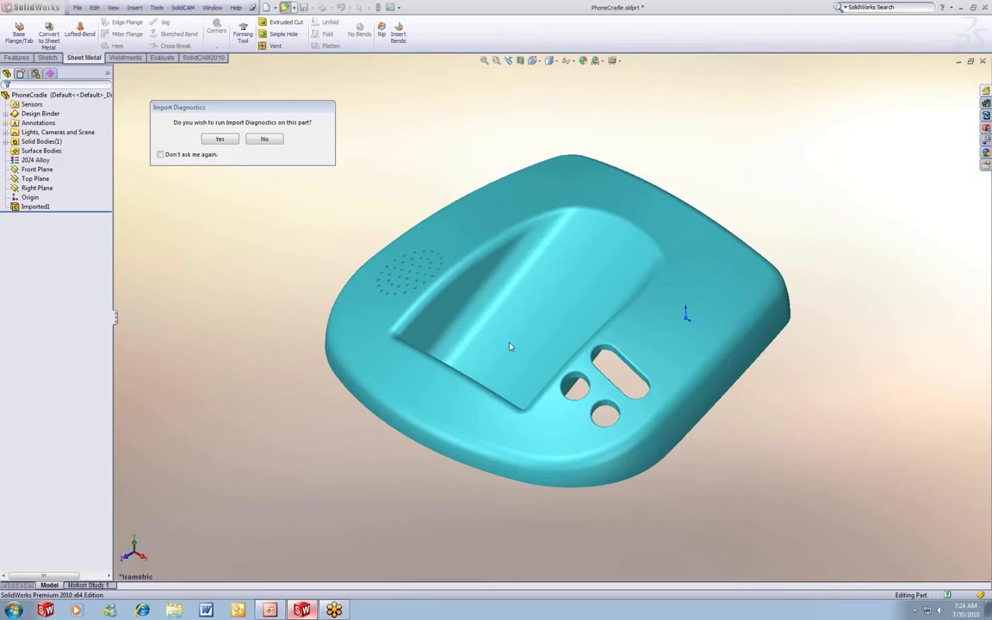
Run Import Diagnostics on the imported part, accept it, and dismiss feature recognition.
click(218, 139)
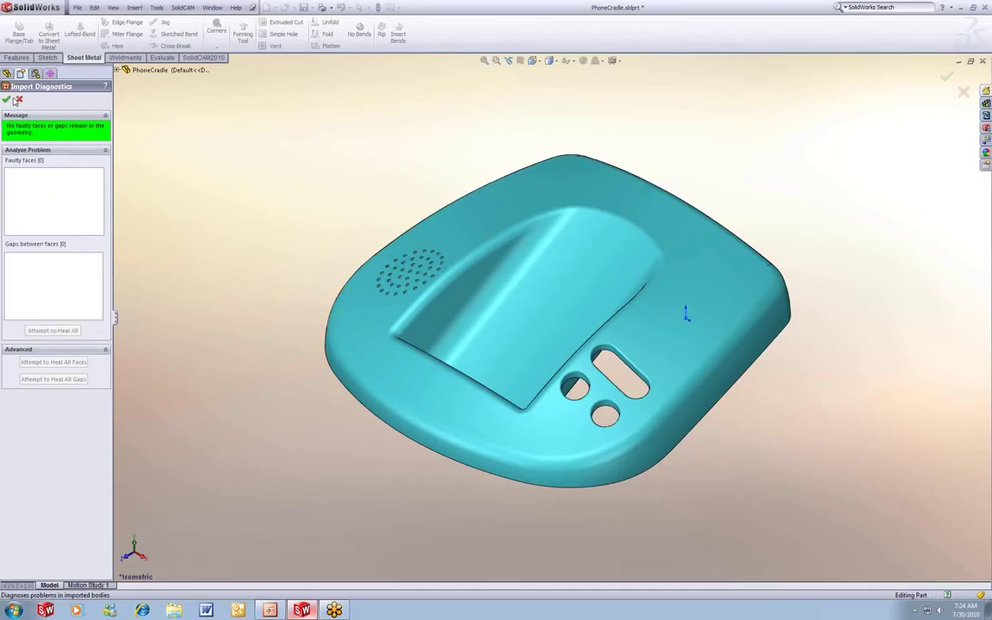
click(7, 99)
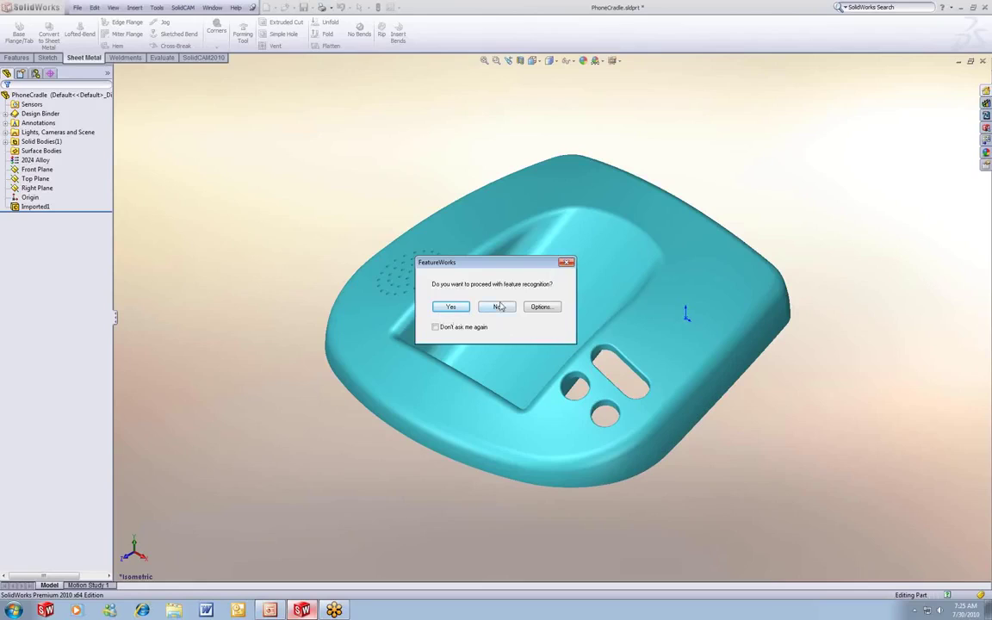
click(566, 262)
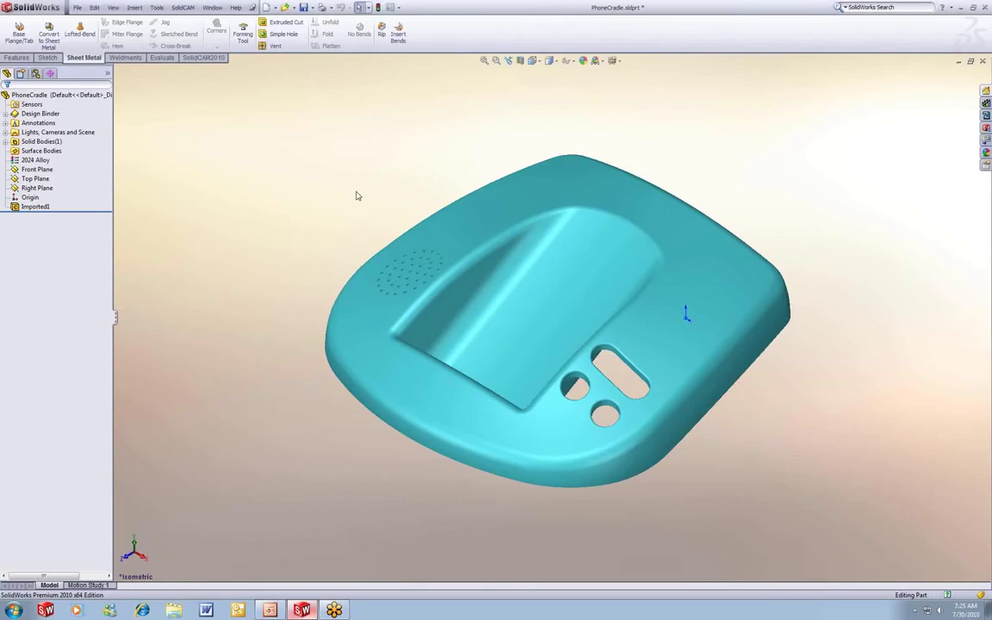
Check all solids and surfaces of the part for invalid faces and edges, and read the result.
click(156, 58)
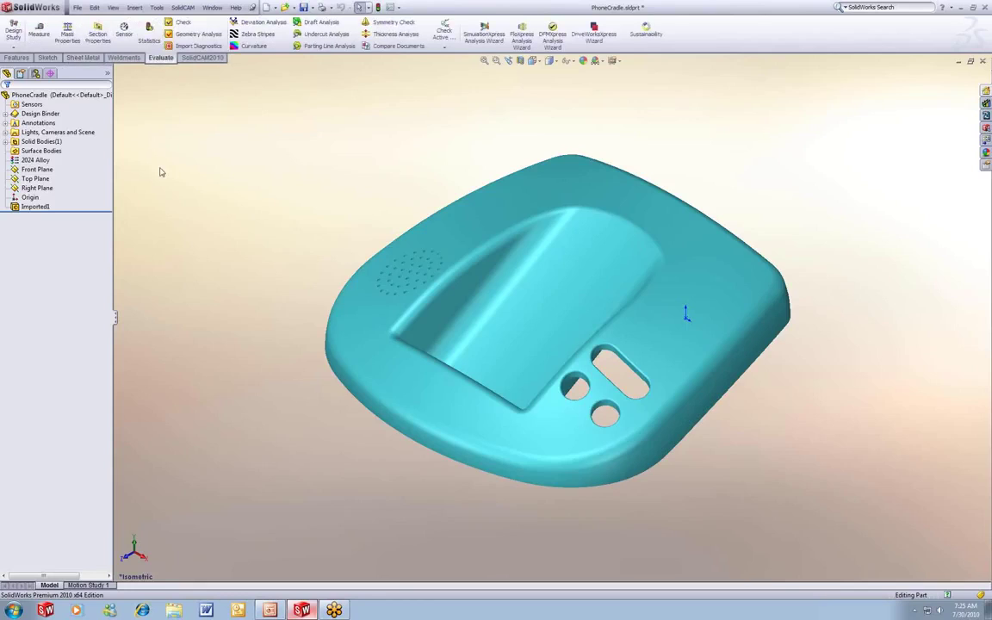
click(195, 25)
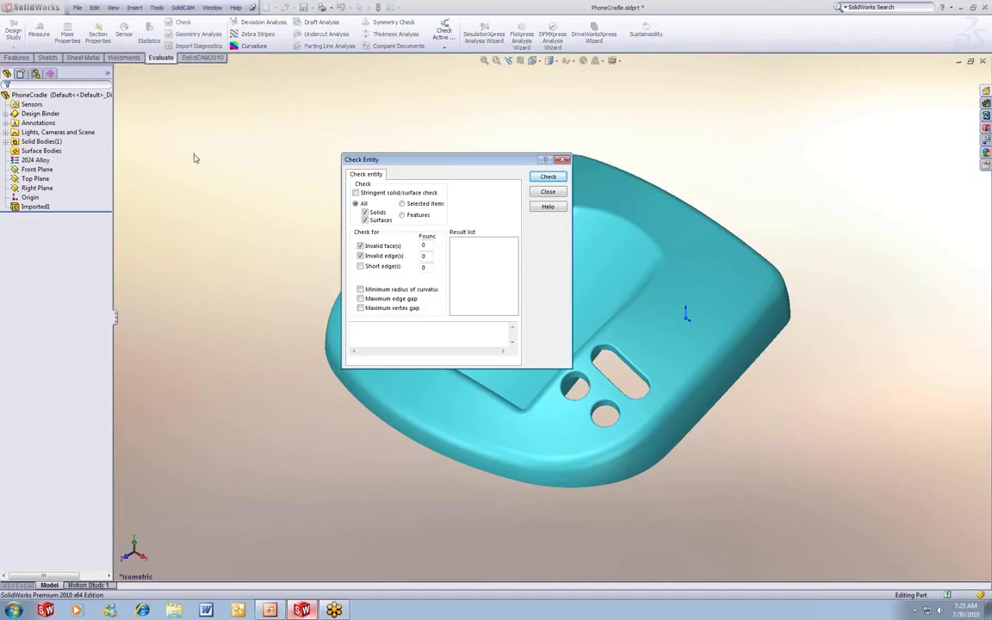
click(549, 176)
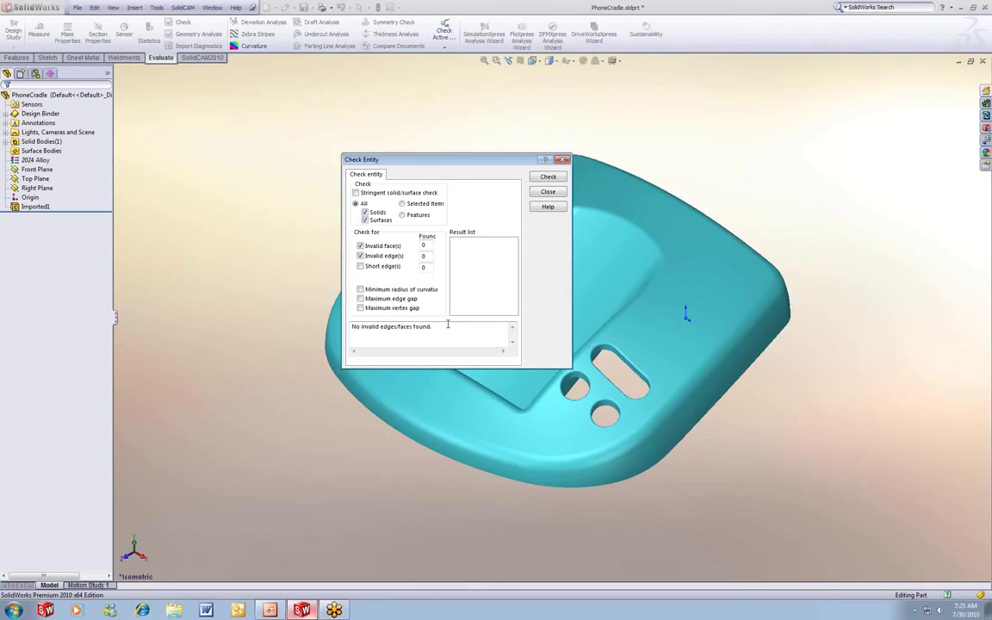
drag(444, 325, 294, 330)
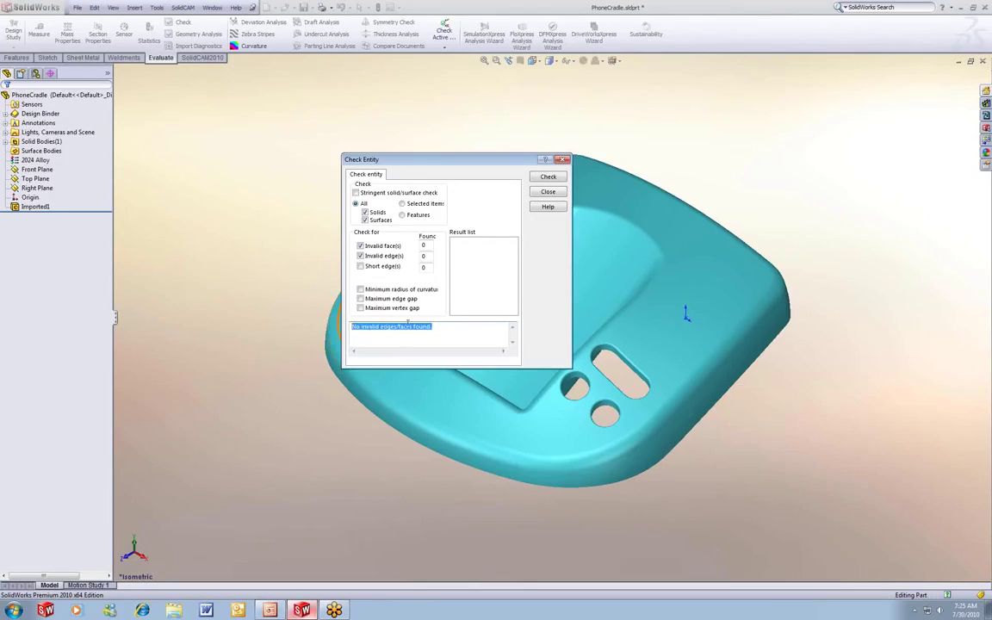
click(548, 191)
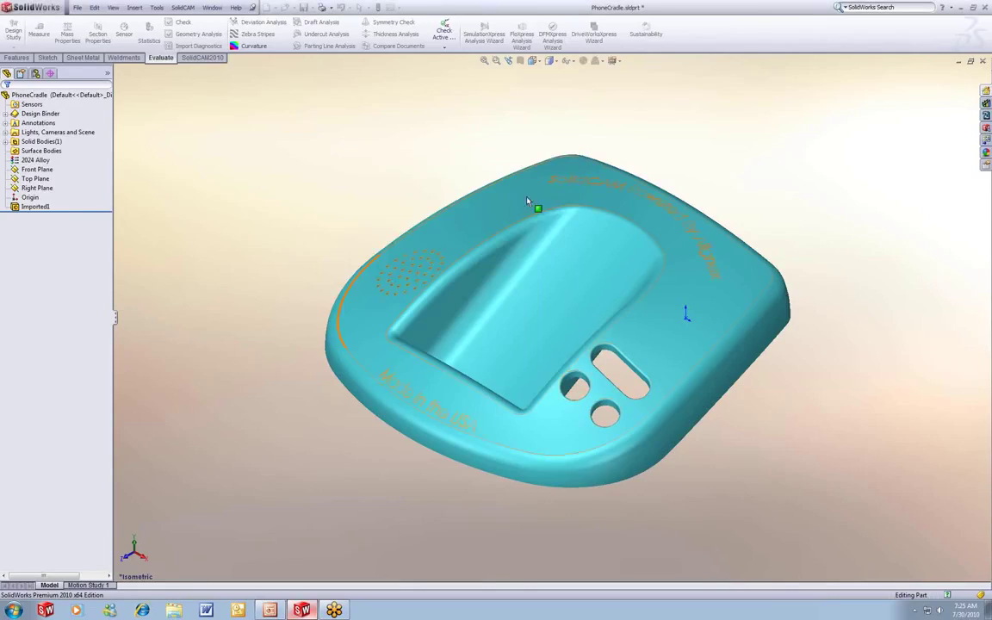
Create a reference plane parallel to the Top Plane, offset about 2.56 in above it.
click(35, 179)
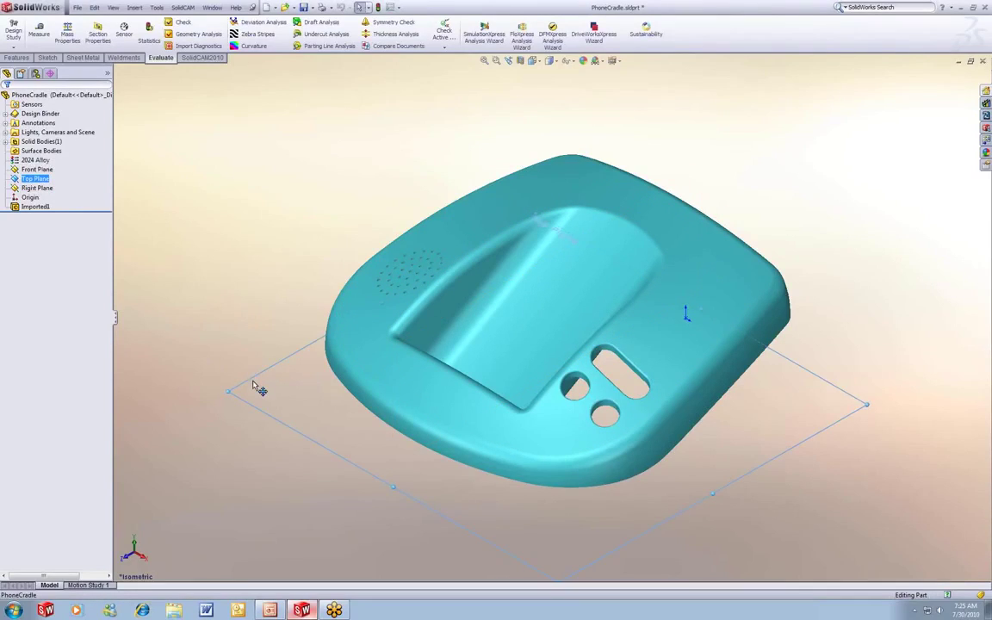
ctrl+drag(255, 386, 259, 191)
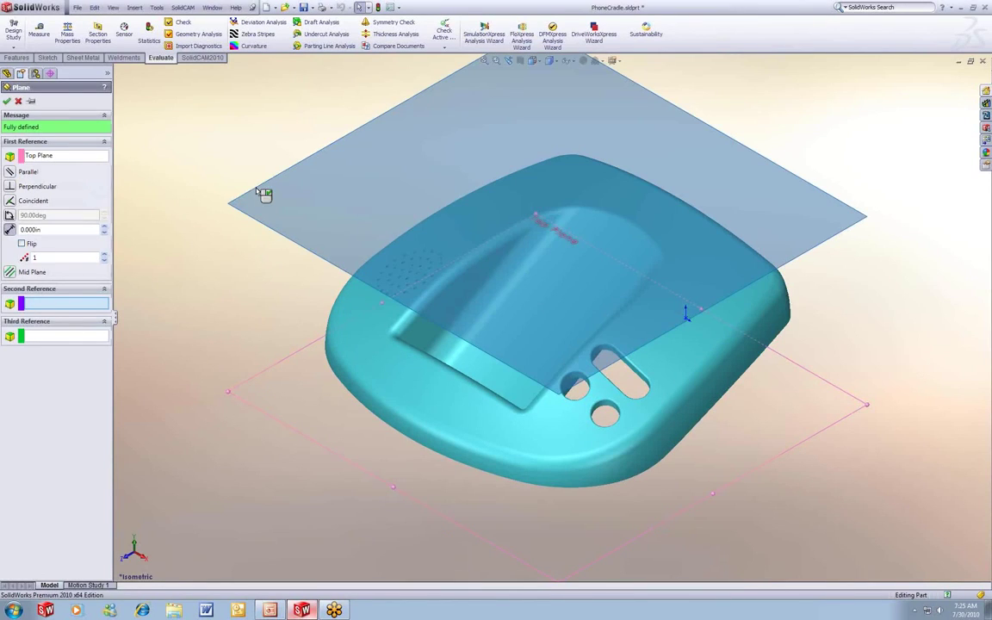
ctrl+drag(259, 192, 259, 191)
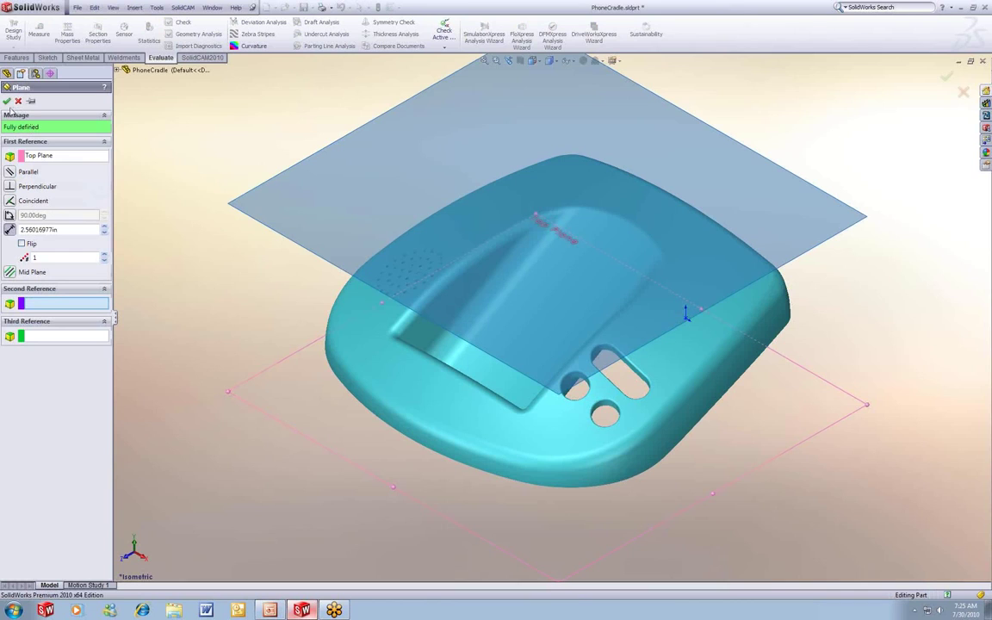
click(7, 102)
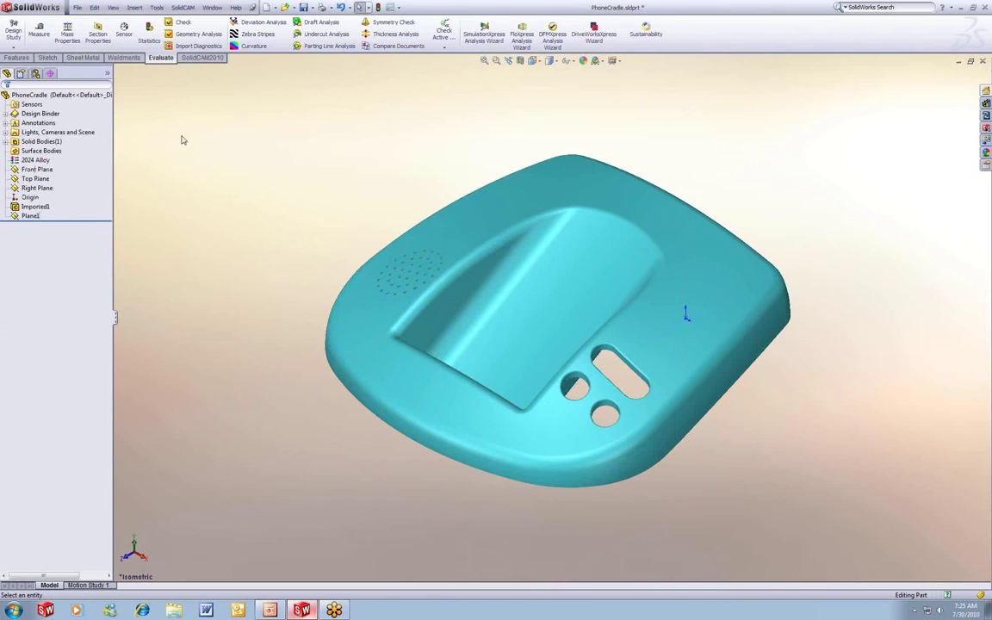
Set the new plane's offset distance from the Top Plane to 2.5 in.
click(31, 216)
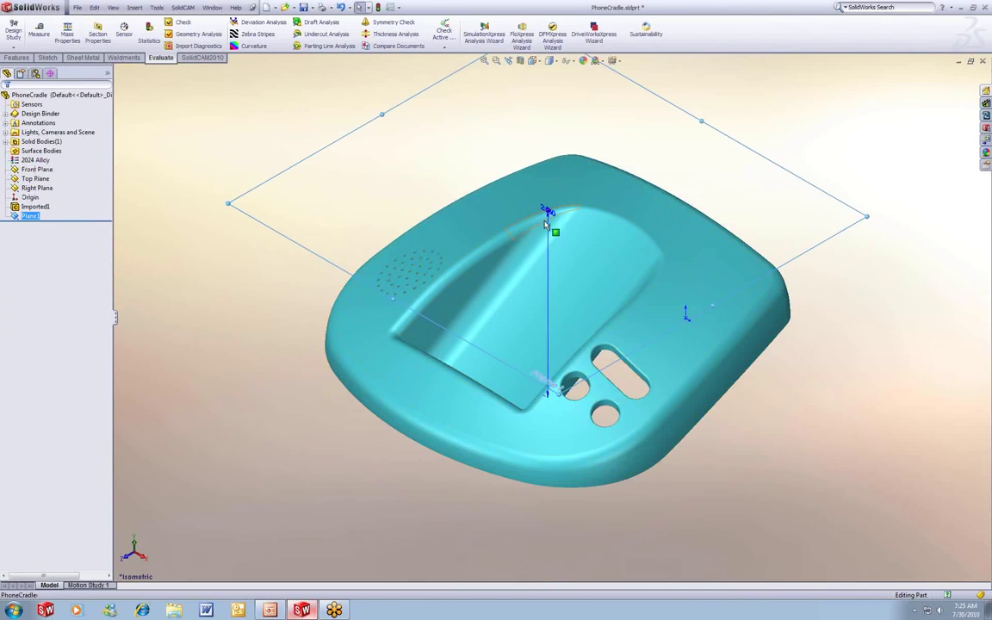
text(2.5)
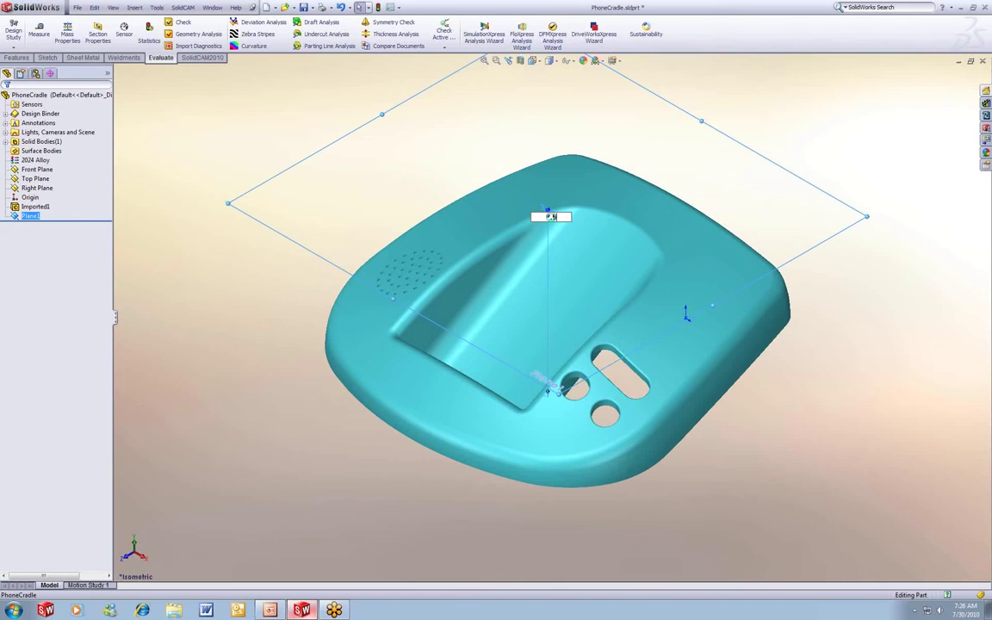
click(269, 377)
click(257, 349)
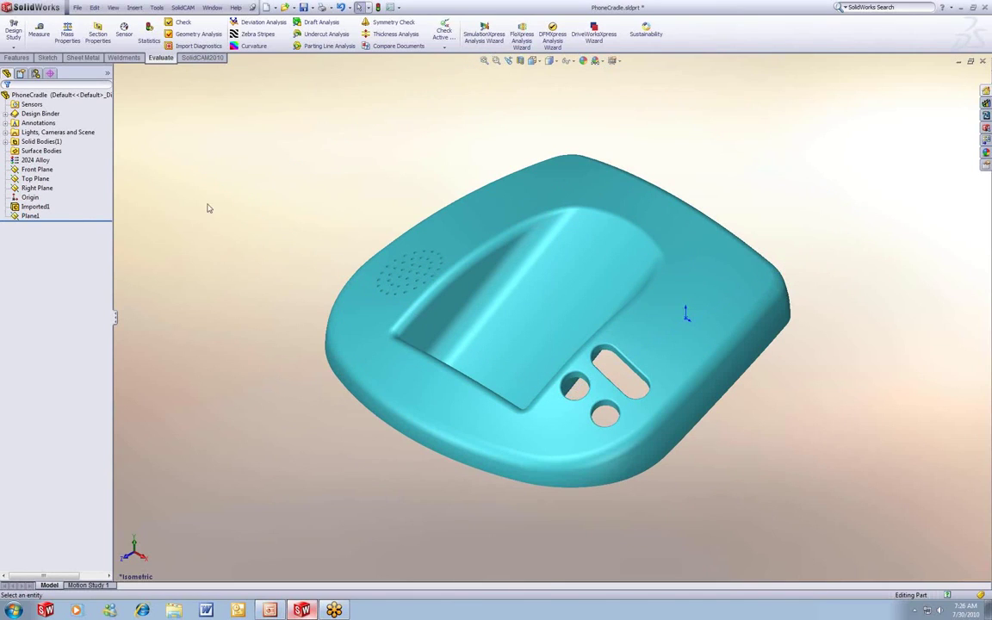
Examine the part's mass properties, including density, mass, volume and surface area.
click(68, 42)
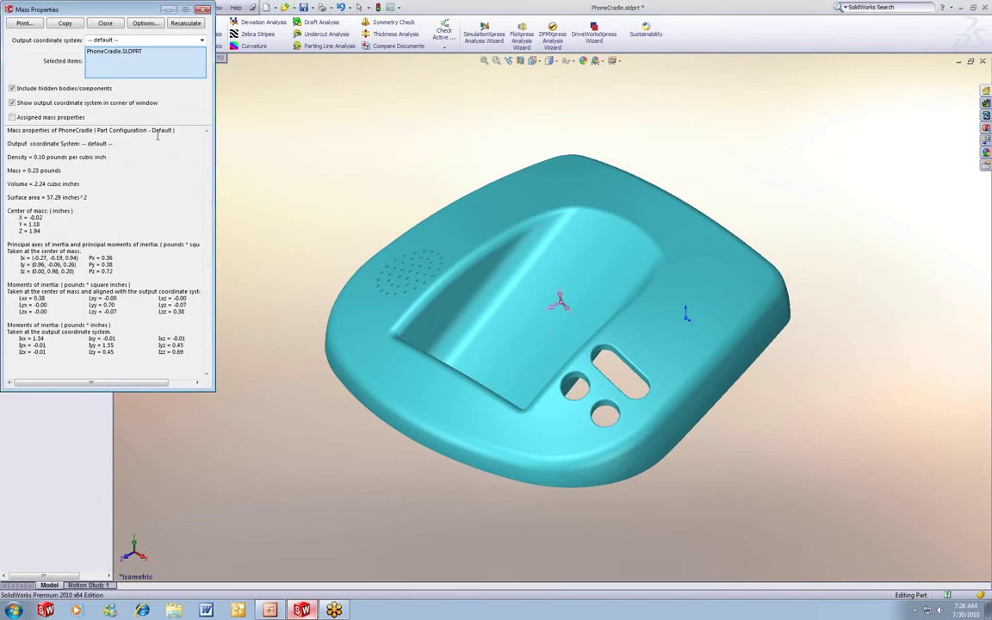
drag(106, 13, 294, 118)
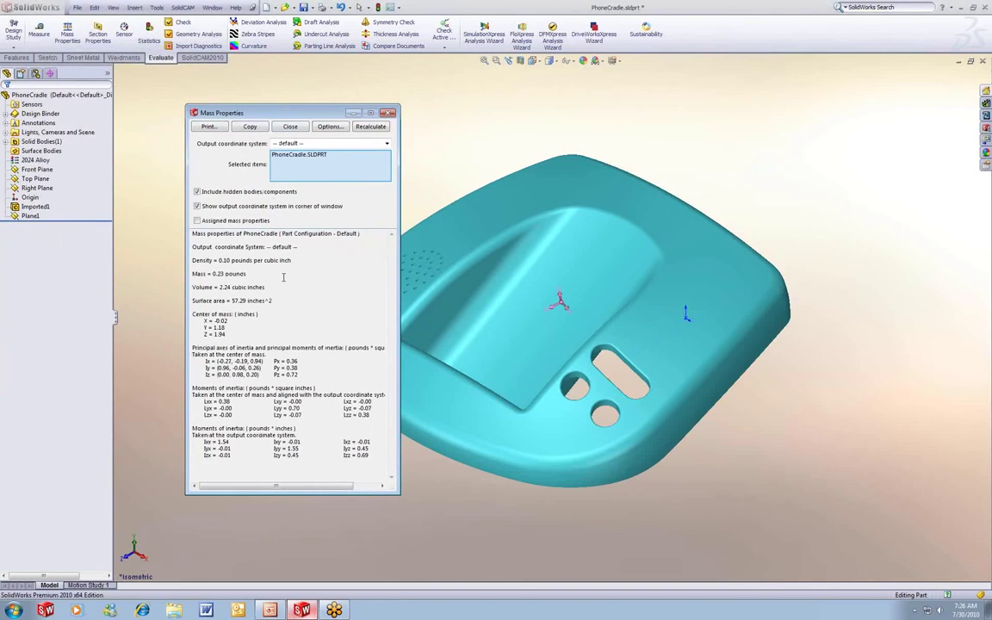
double_click(195, 261)
click(159, 260)
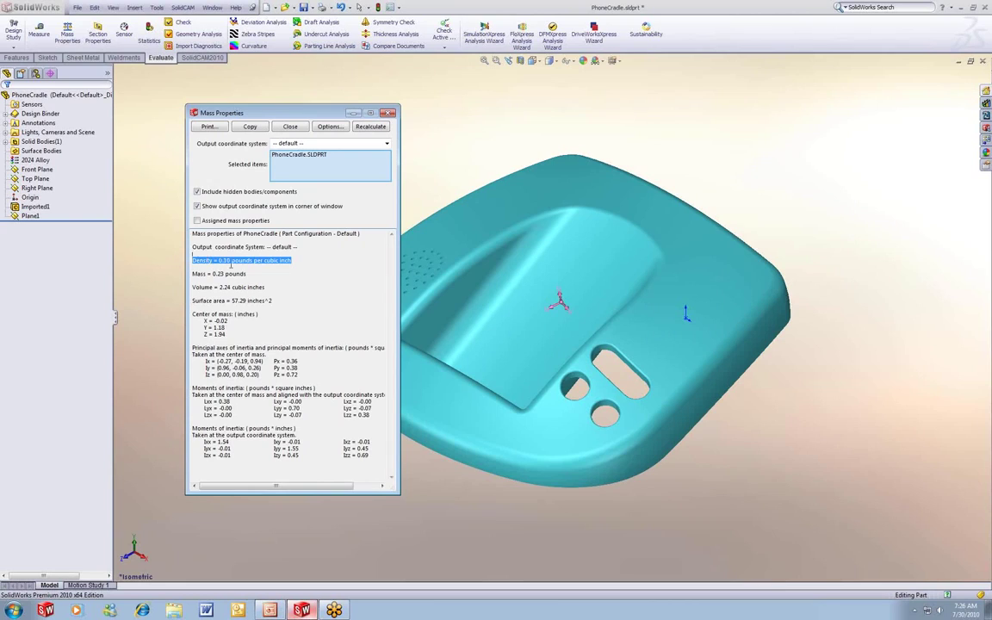
click(159, 273)
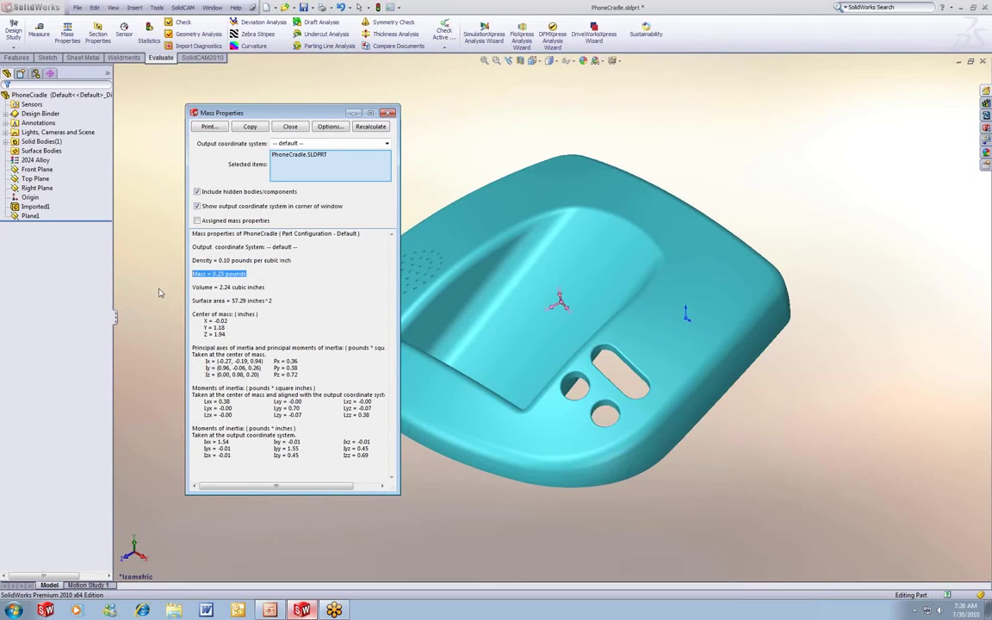
click(147, 293)
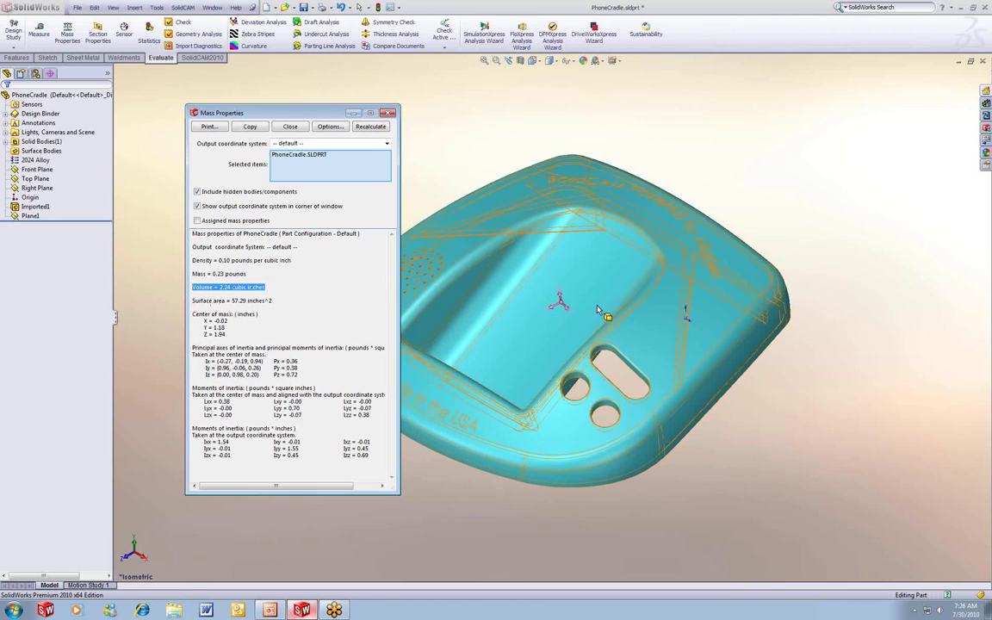
drag(273, 300, 213, 300)
click(272, 302)
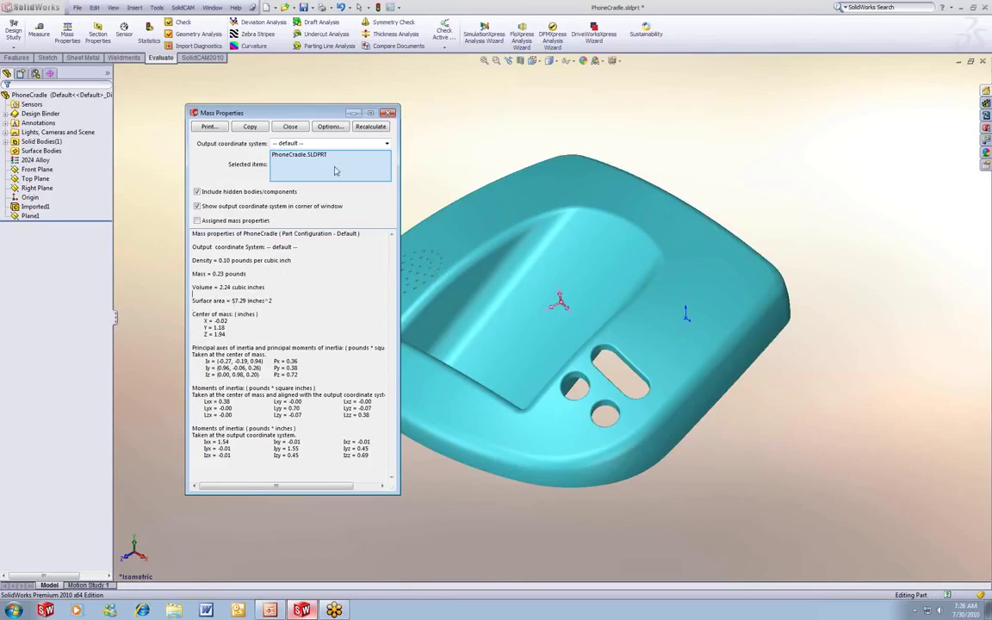
click(350, 111)
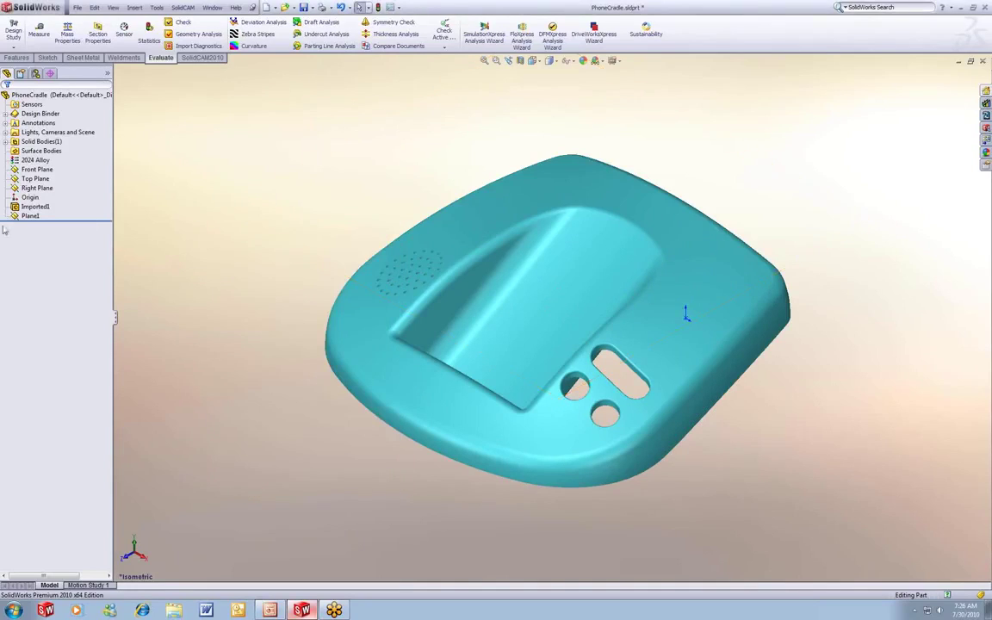
Start a sketch on the offset plane and draw a corner rectangle about 3.16 in long around the phone pocket.
click(31, 215)
click(38, 197)
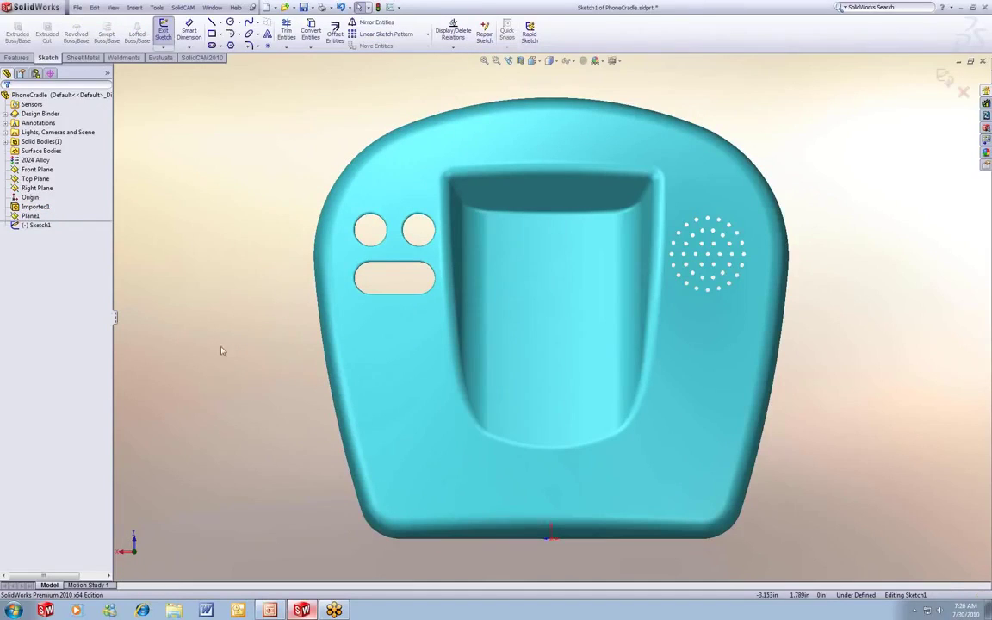
right_drag(222, 348, 221, 401)
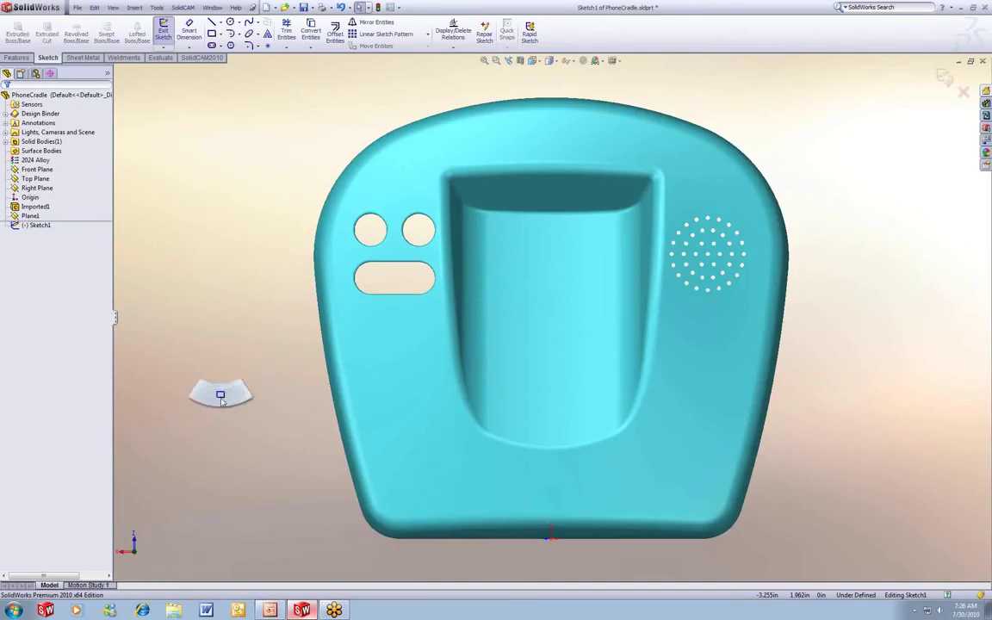
click(432, 142)
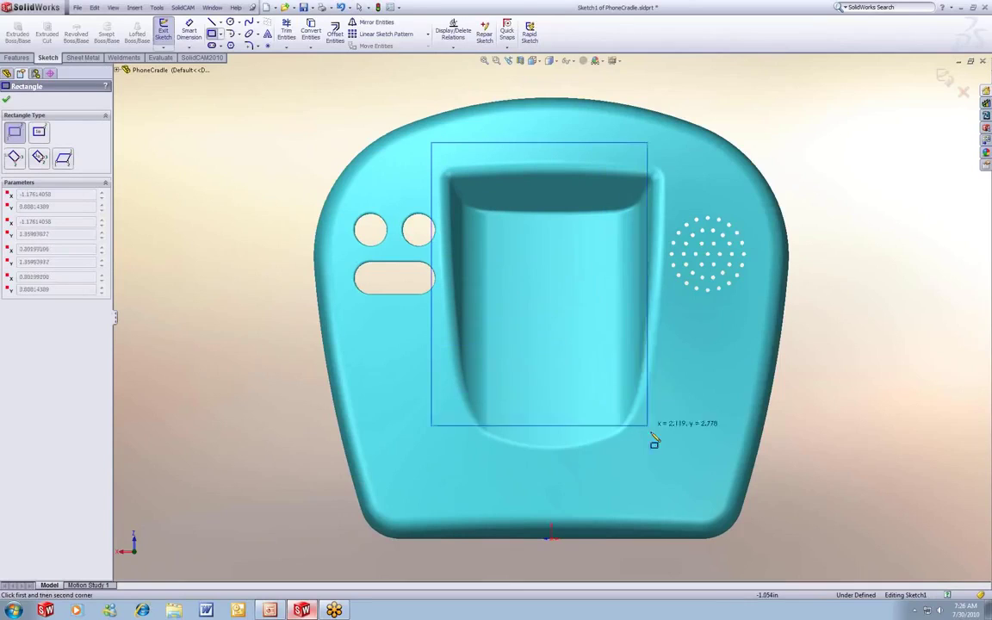
click(657, 465)
key(Escape)
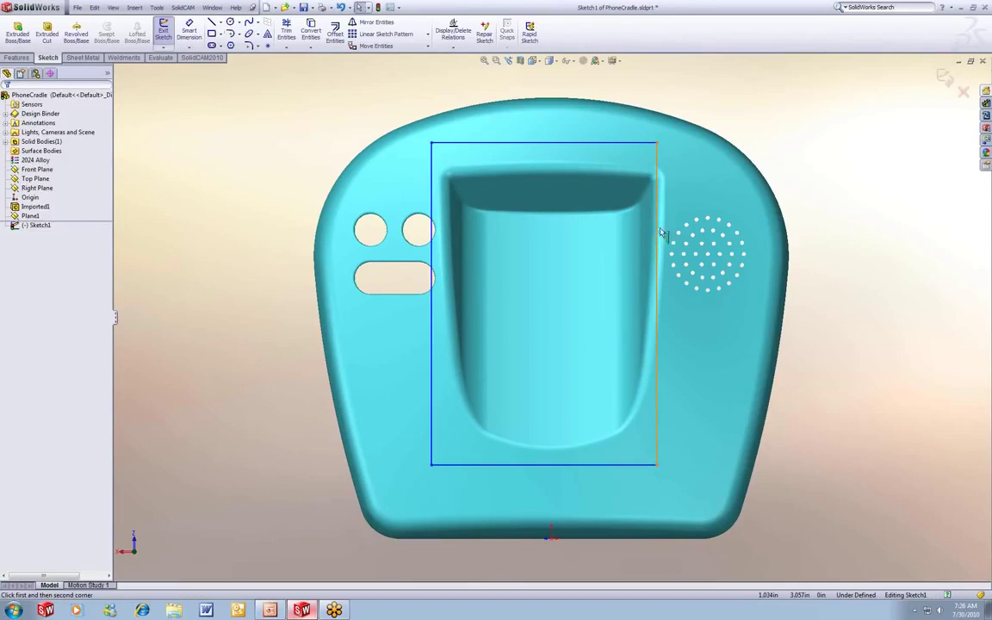
Adjust both long edges and the lower edge of the rectangle so it encloses the pocket and clears the round button hole.
drag(658, 232, 668, 232)
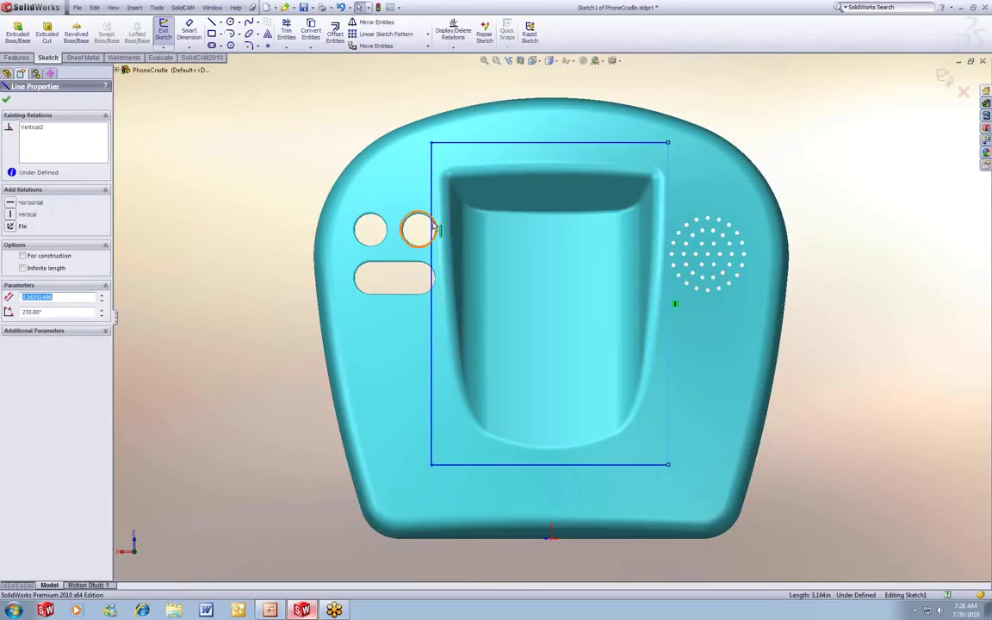
drag(433, 228, 439, 231)
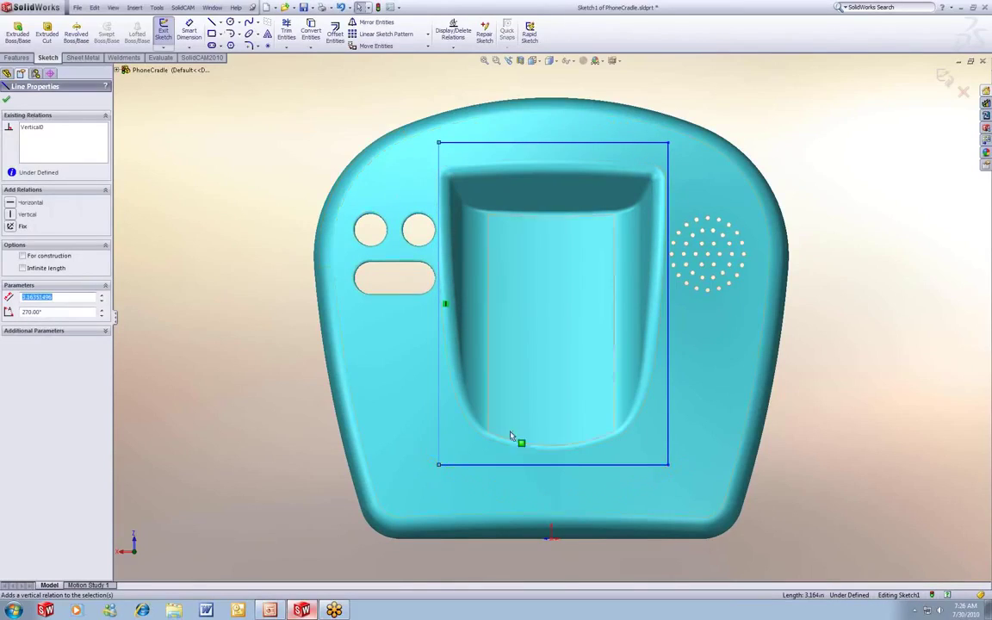
drag(535, 462, 532, 460)
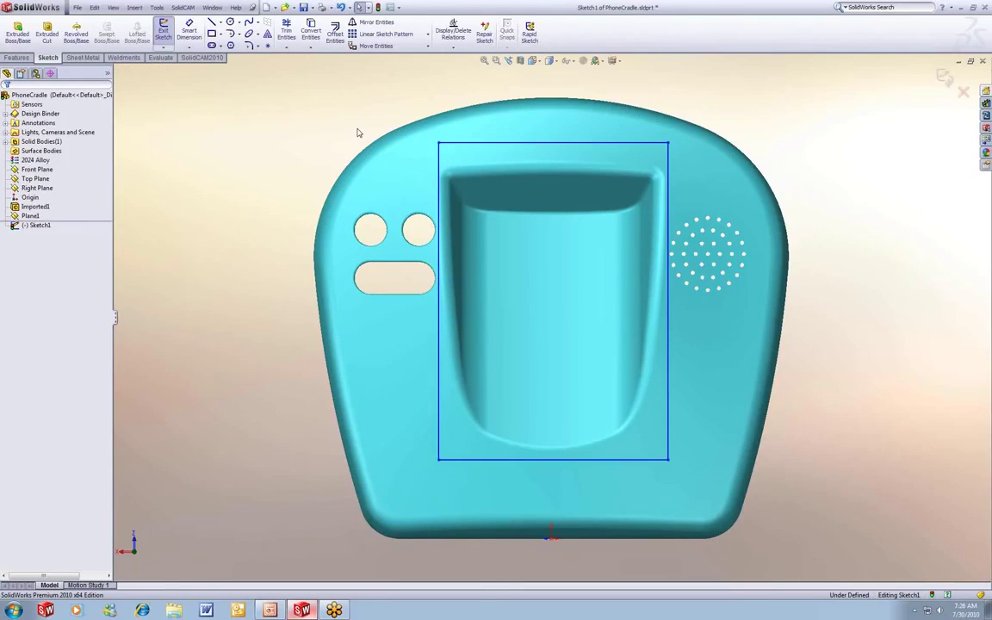
middle_drag(350, 222, 417, 123)
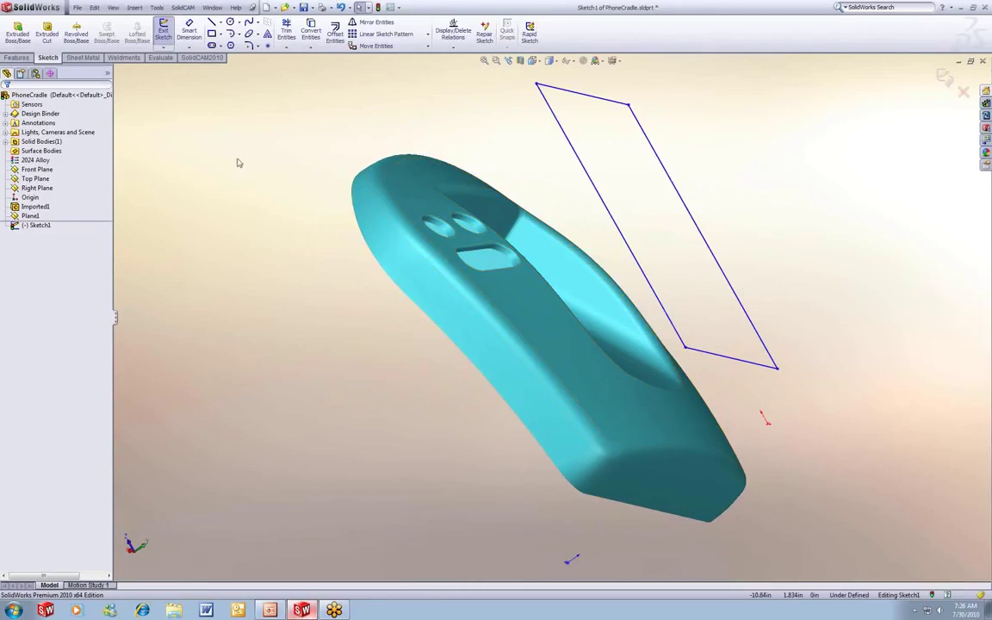
Extrude the rectangle in the reversed direction toward the phone cradle with the Up To Next end condition.
click(17, 32)
click(56, 158)
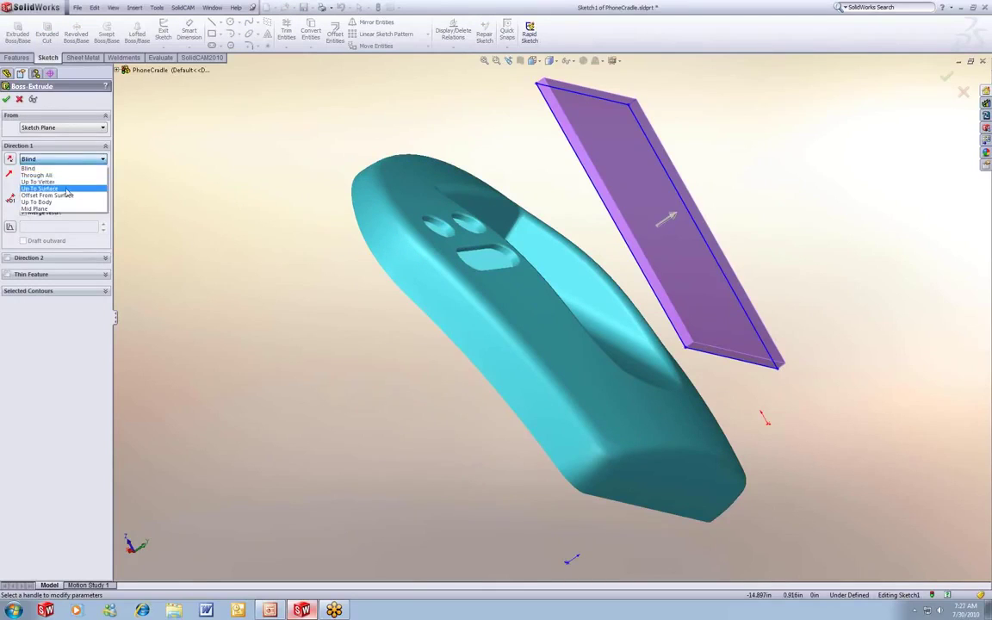
click(62, 171)
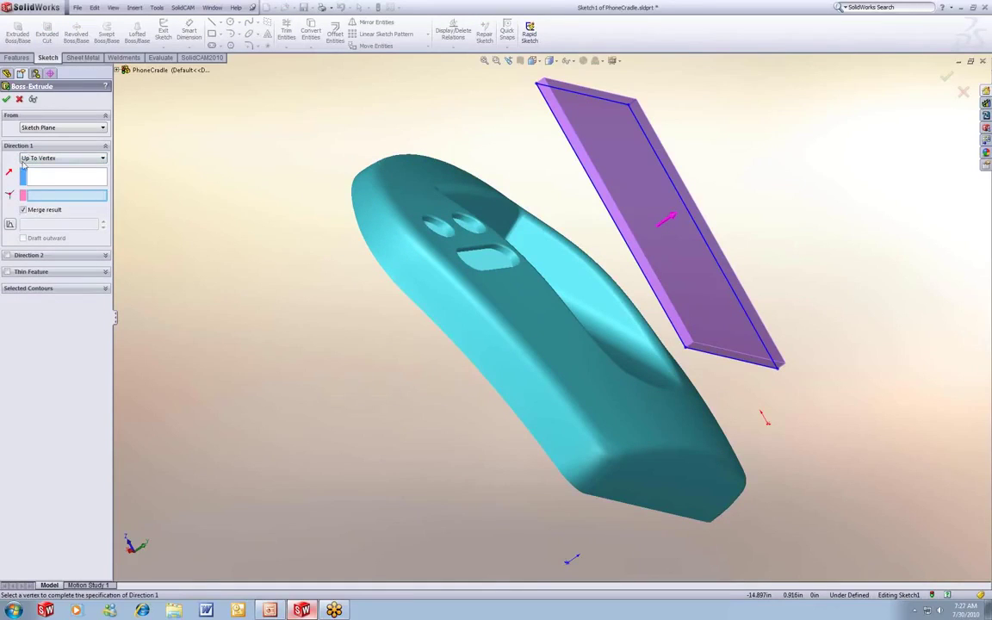
click(61, 159)
click(48, 164)
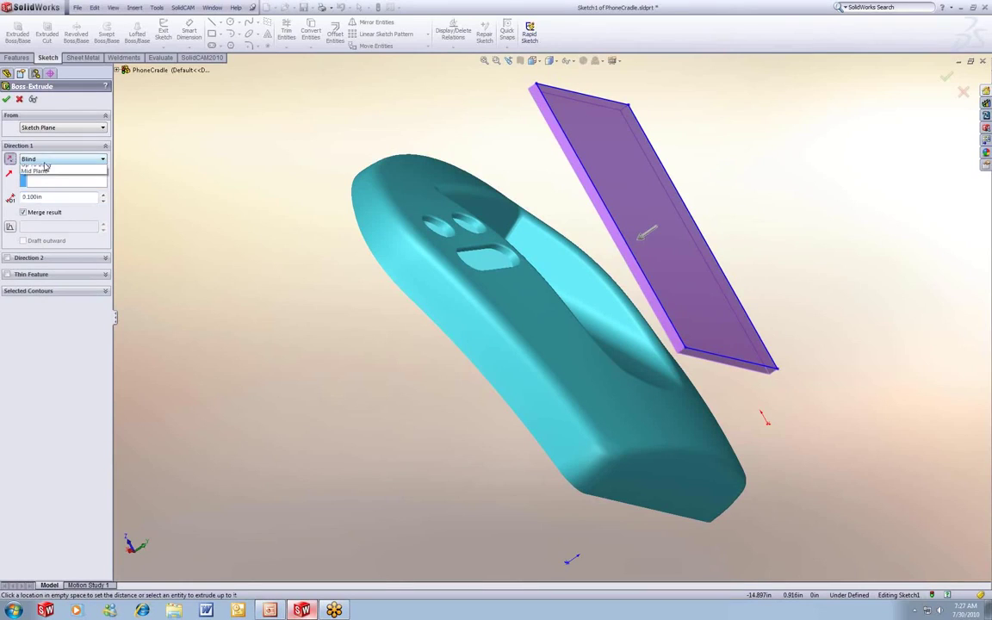
click(60, 159)
click(78, 179)
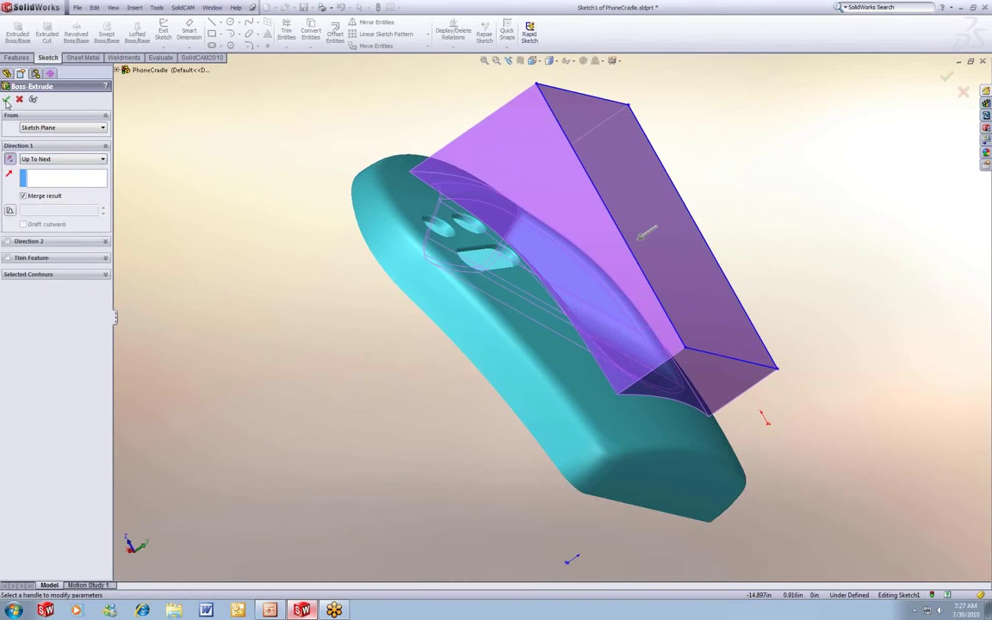
key(Return)
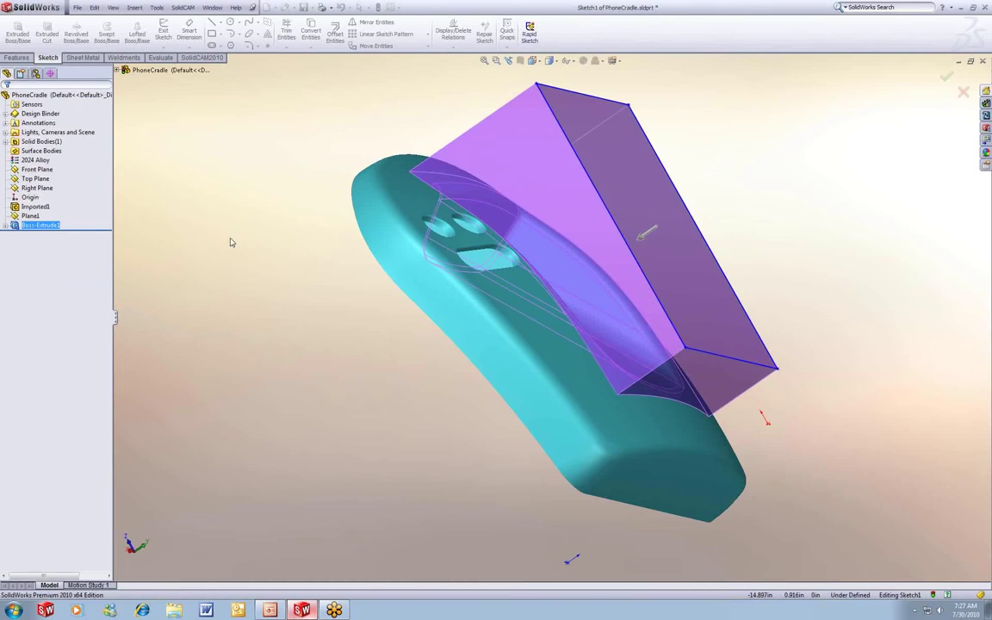
Edit the extrusion above the phone pocket and turn off Merge result so it forms a separate solid body.
right_click(39, 224)
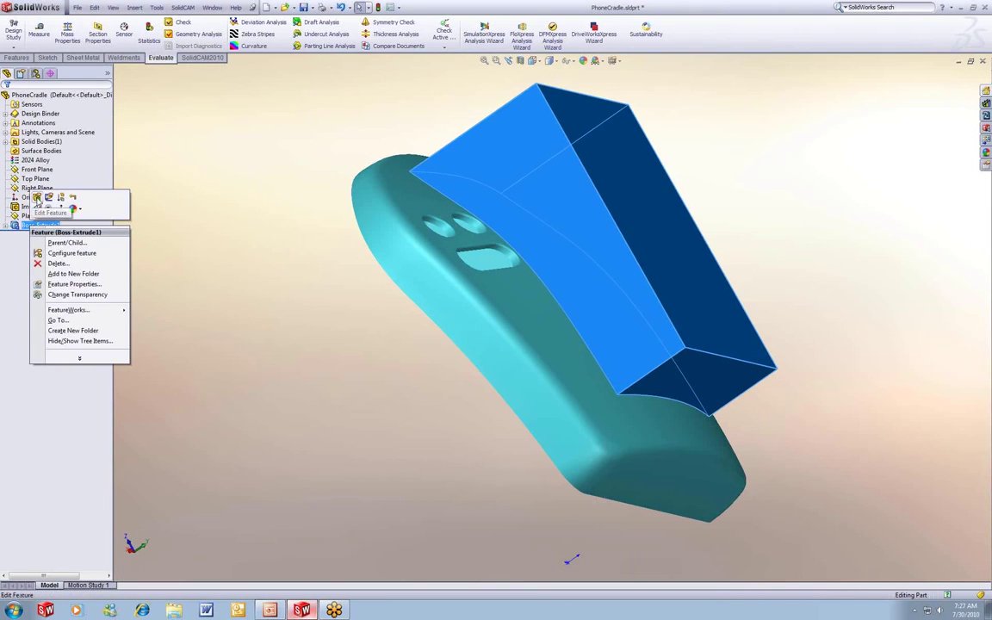
click(37, 197)
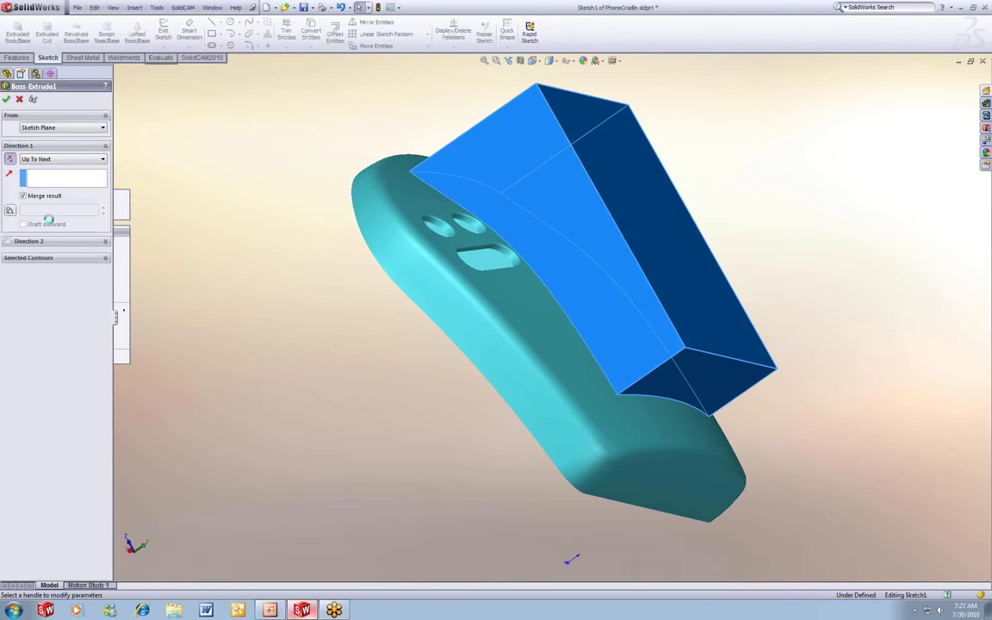
click(7, 100)
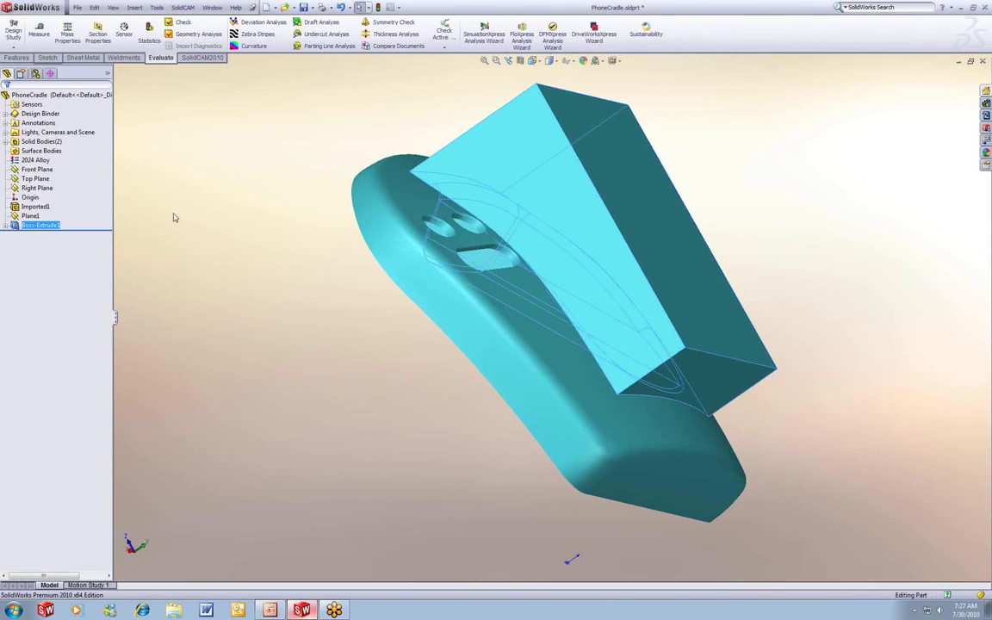
Hide the imported cradle's solid body, leaving the extruded body's pocket-shaped underside in view.
click(6, 142)
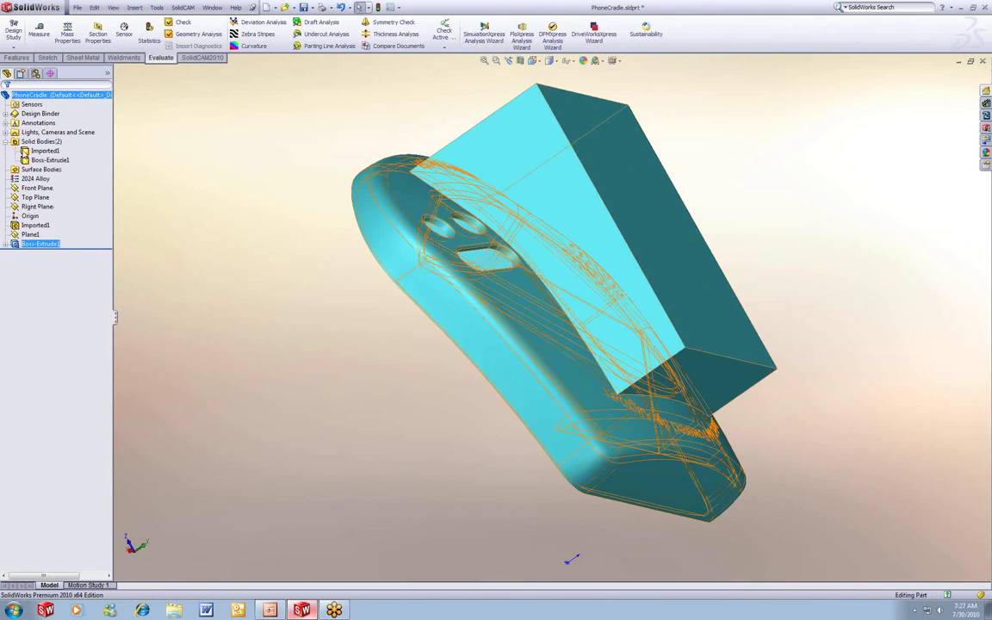
click(40, 153)
click(43, 150)
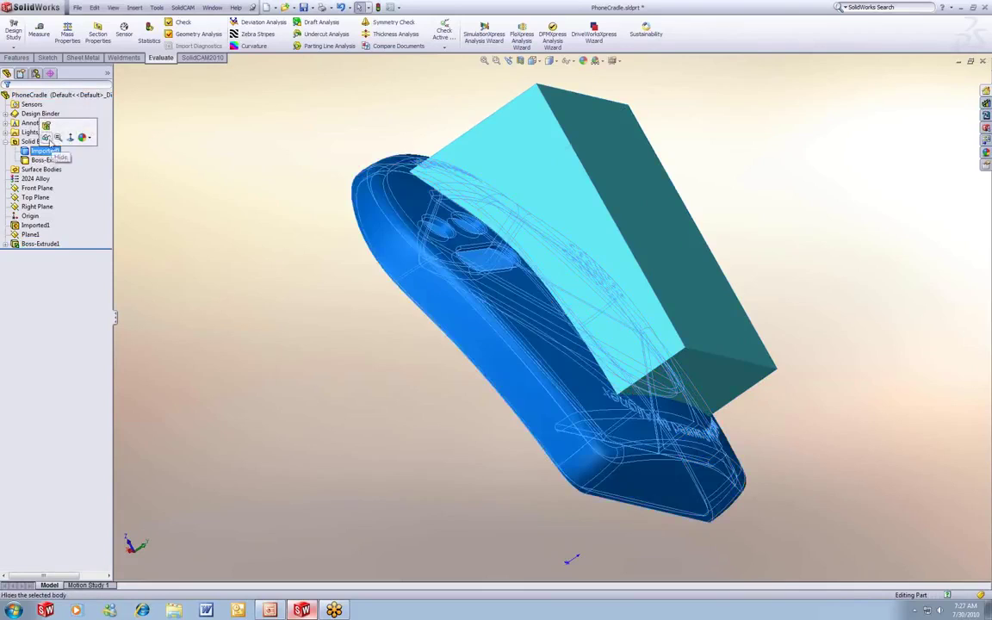
click(47, 131)
middle_drag(312, 347, 402, 78)
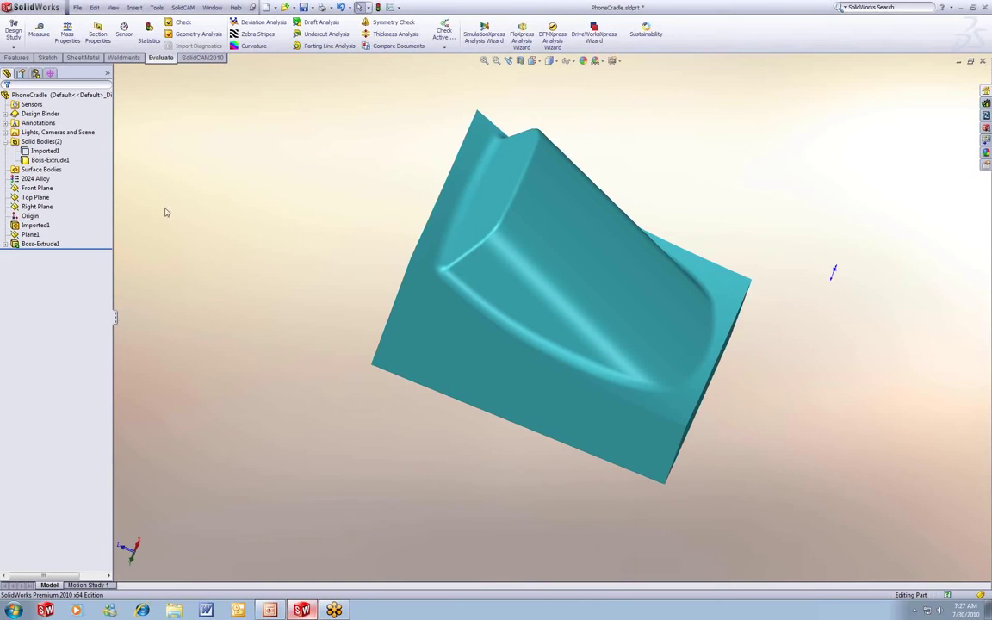
Edit the imported feature to replace its source geometry with PhoneCradle_changed.x_t, listing all file types and declining feature recognition.
click(34, 225)
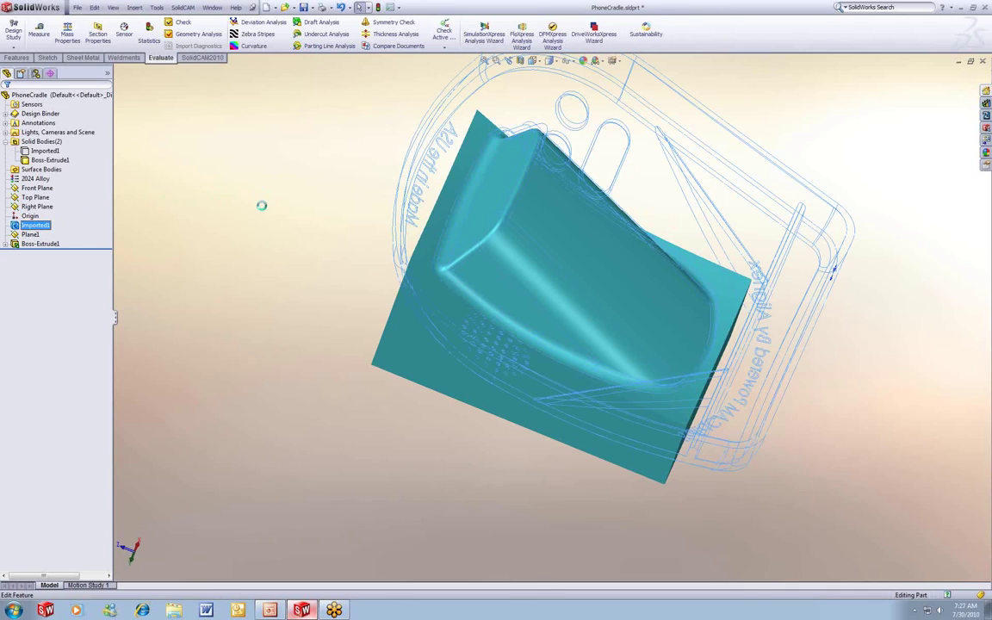
click(595, 325)
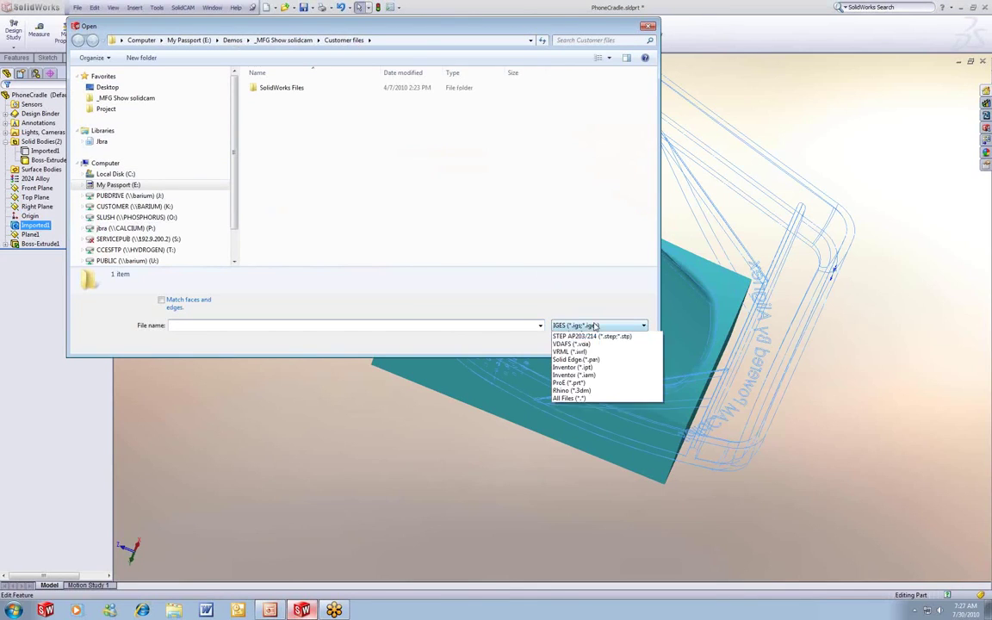
click(590, 421)
click(294, 112)
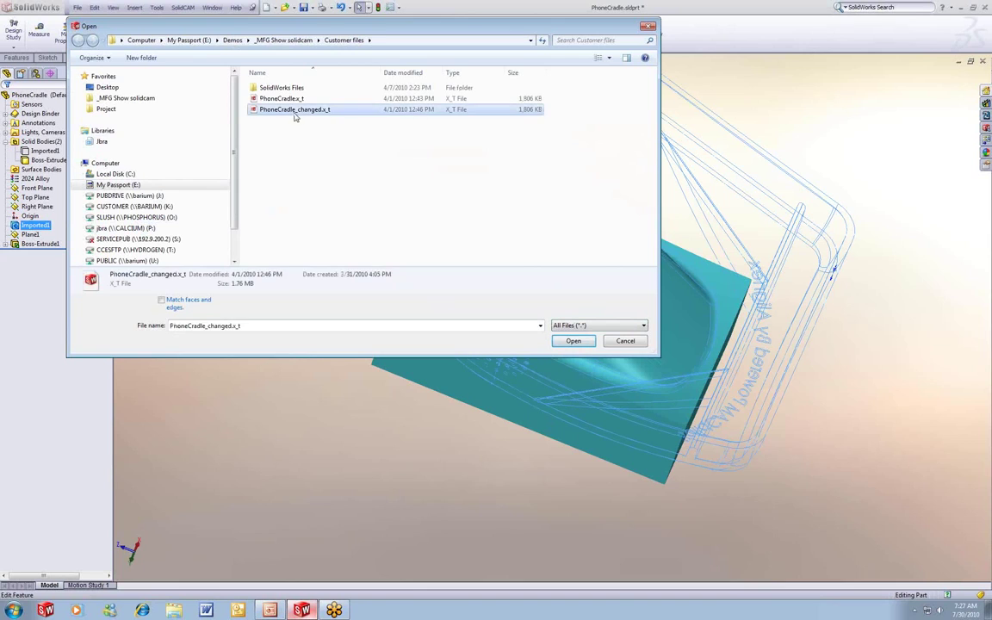
click(573, 340)
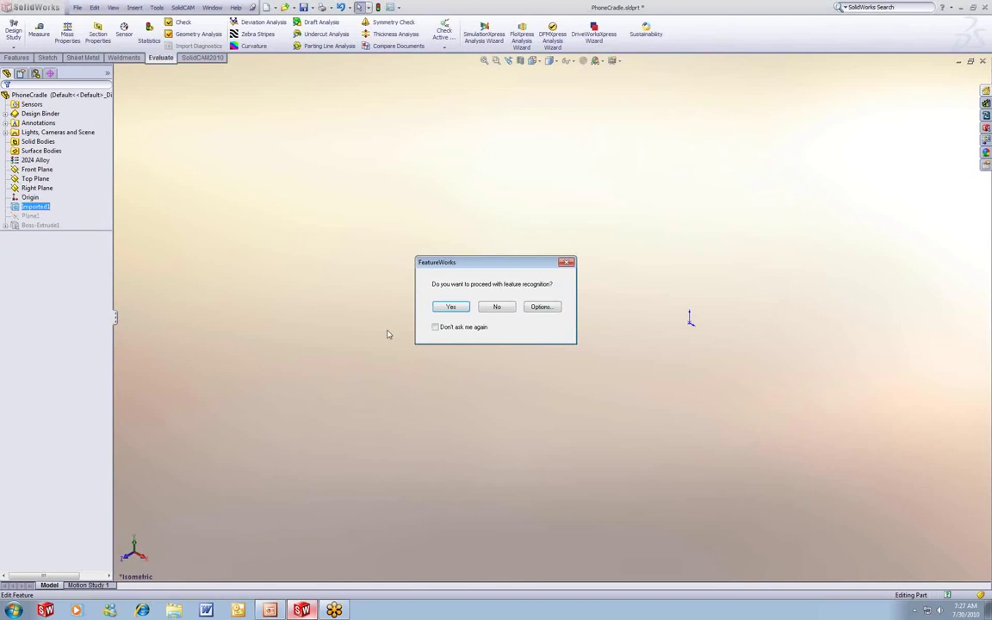
click(497, 306)
middle_drag(250, 304, 858, 233)
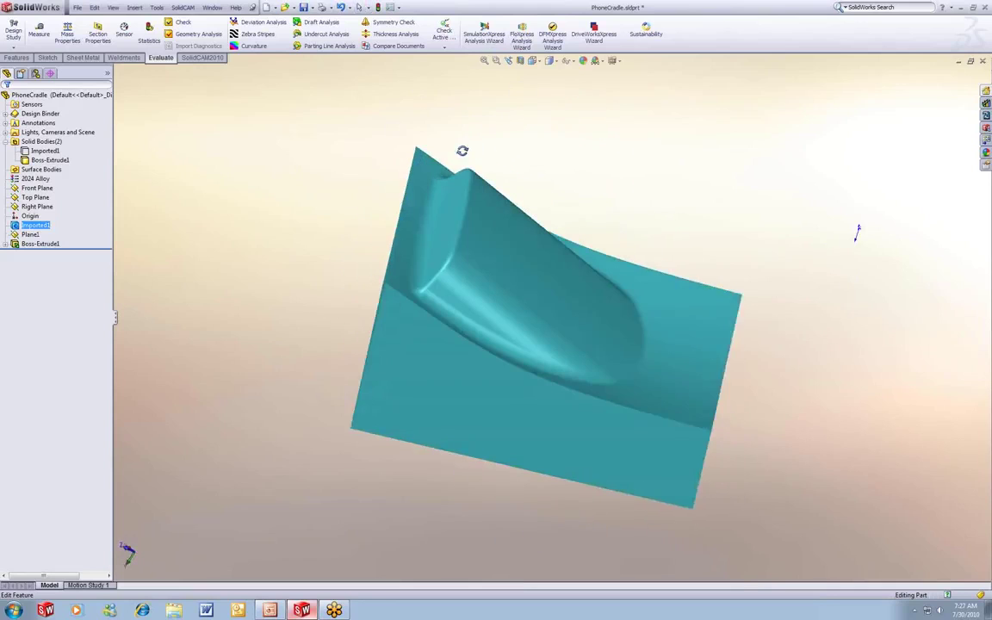
middle_drag(463, 151, 353, 286)
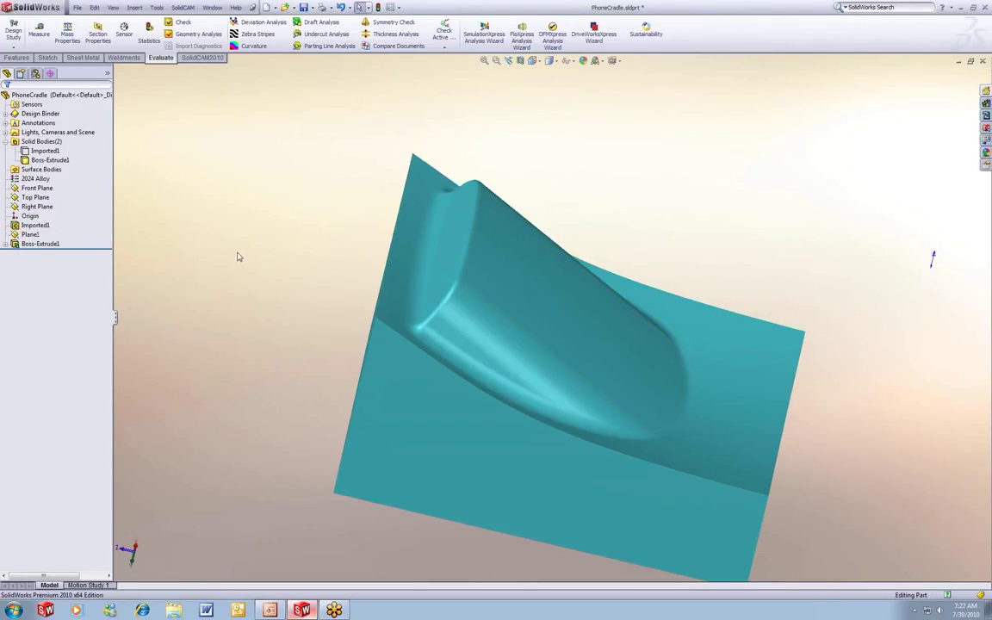
click(31, 226)
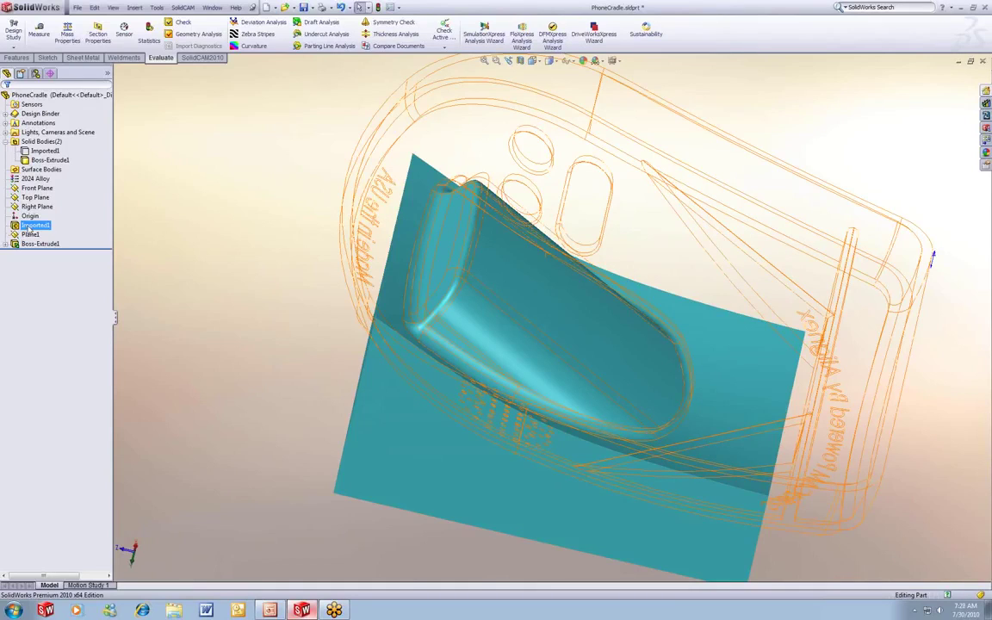
key(Escape)
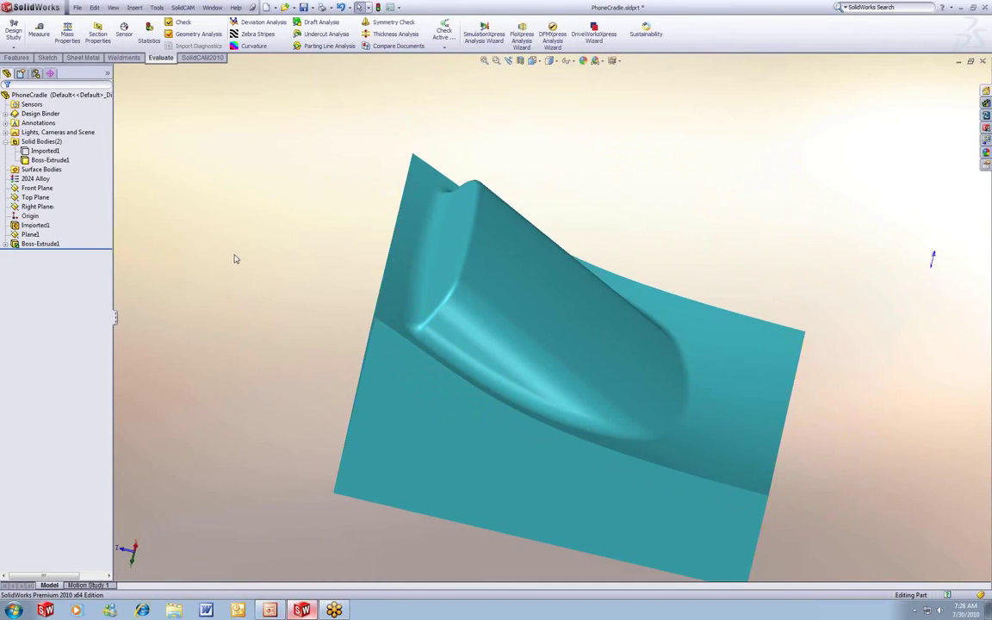
Switch to the data import.ppt presentation in PowerPoint and show its closing contact slide full screen.
click(270, 610)
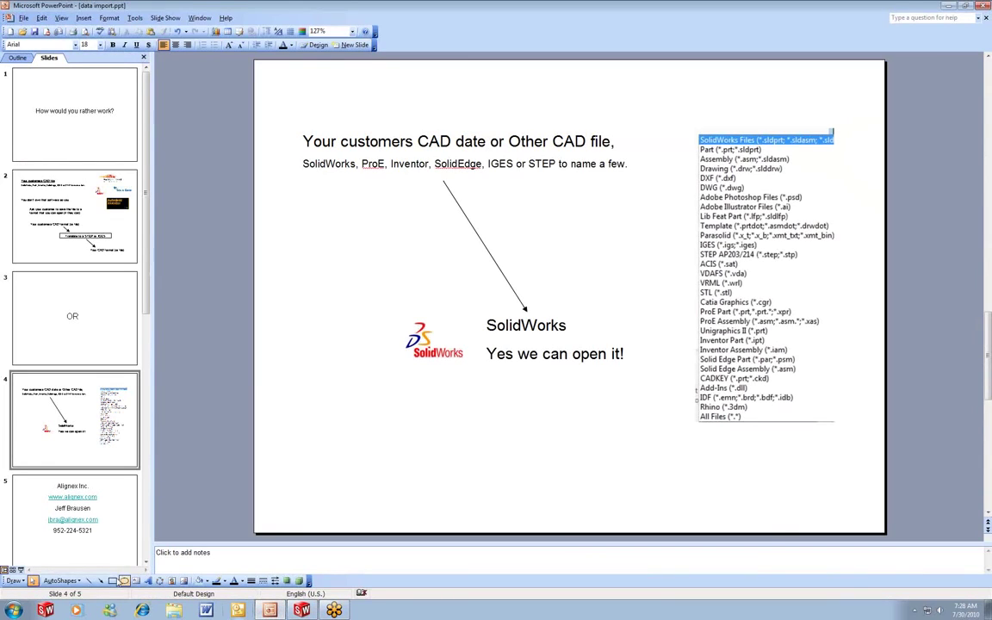
click(20, 569)
click(491, 443)
scroll(492, 441, up, 1)
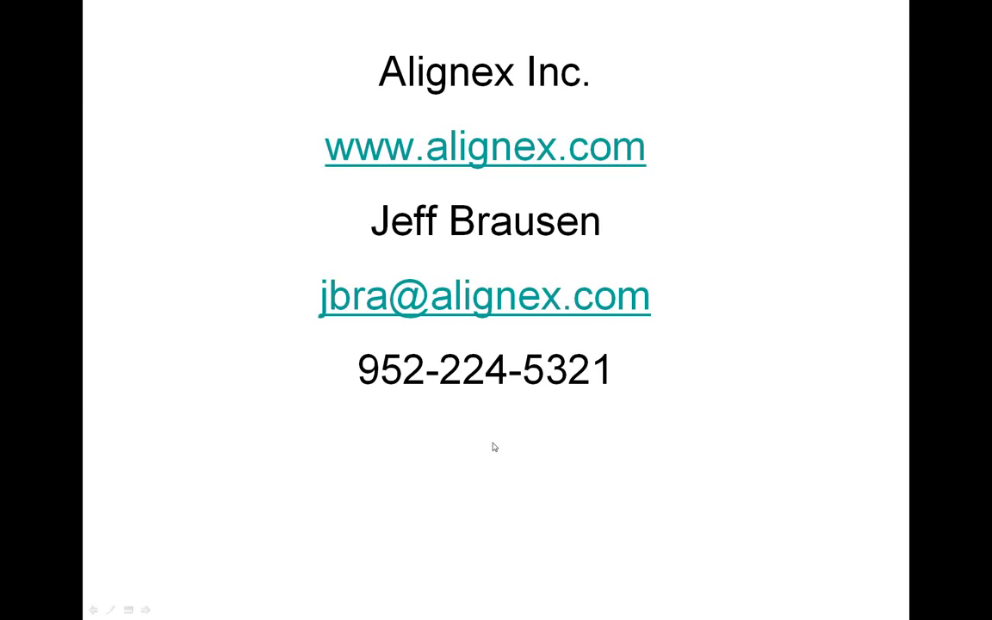